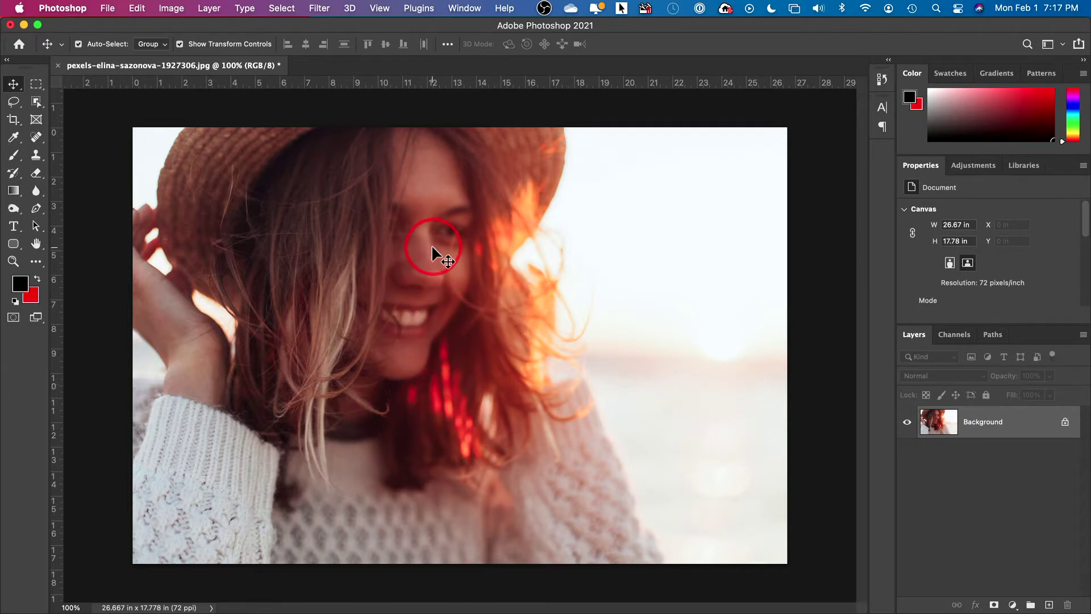
Zoom in to 200% and pan around to inspect the portrait's blur, then zoom back out
{"action": "key", "text": "super+equal"}
{"action": "scroll", "coordinate": [431, 250], "scroll_direction": "up", "scroll_amount": 5}
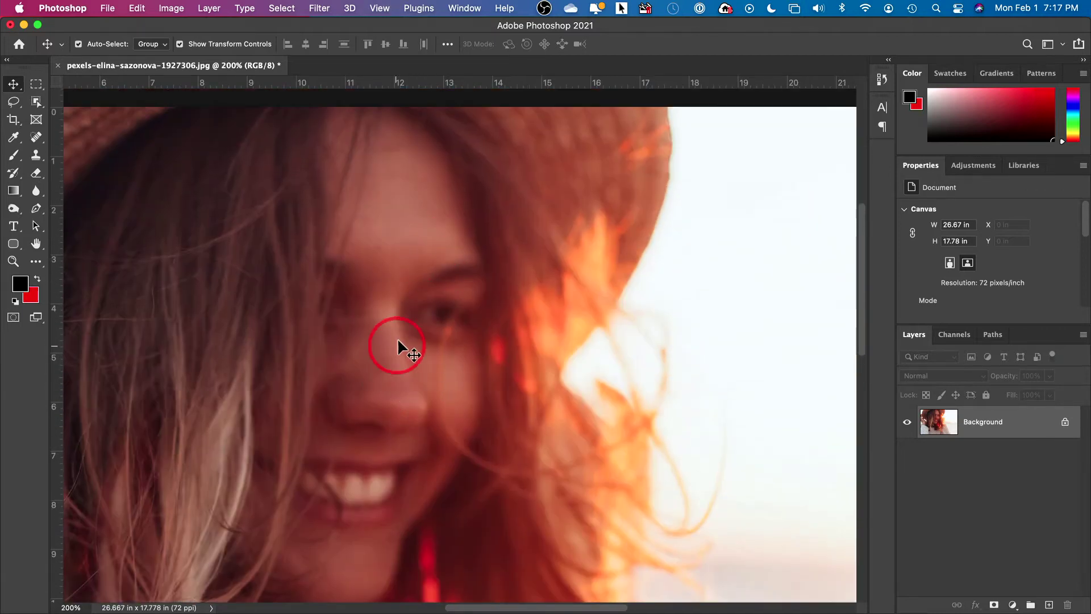
{"action": "scroll", "coordinate": [261, 444], "scroll_direction": "up", "scroll_amount": 1}
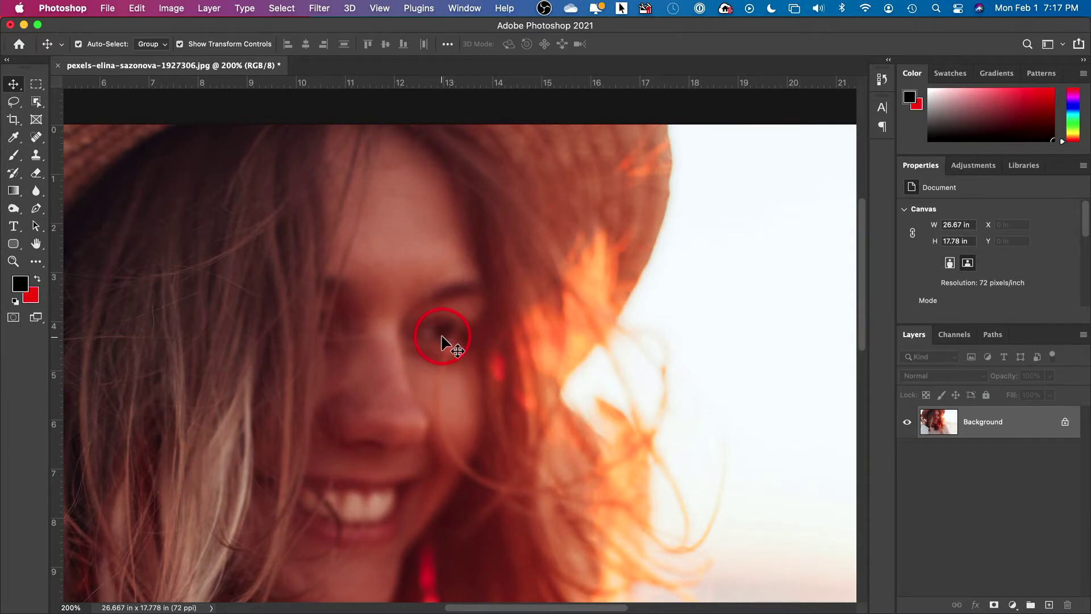
{"action": "scroll", "coordinate": [446, 340], "scroll_direction": "left", "scroll_amount": 1}
{"action": "scroll", "coordinate": [443, 338], "scroll_direction": "left", "scroll_amount": 2}
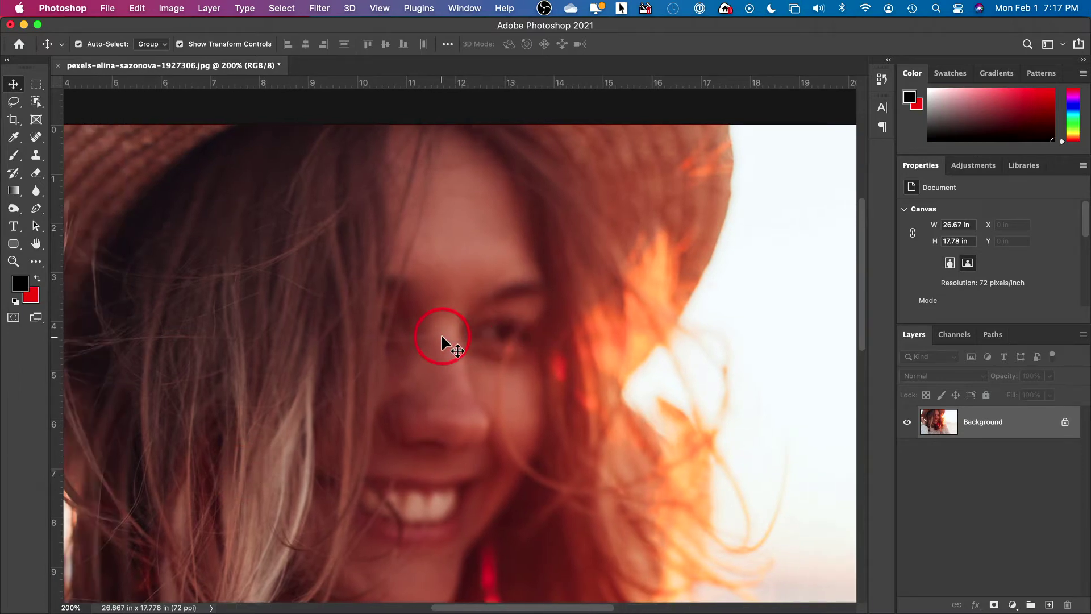
{"action": "scroll", "coordinate": [444, 342], "scroll_direction": "down", "scroll_amount": 2}
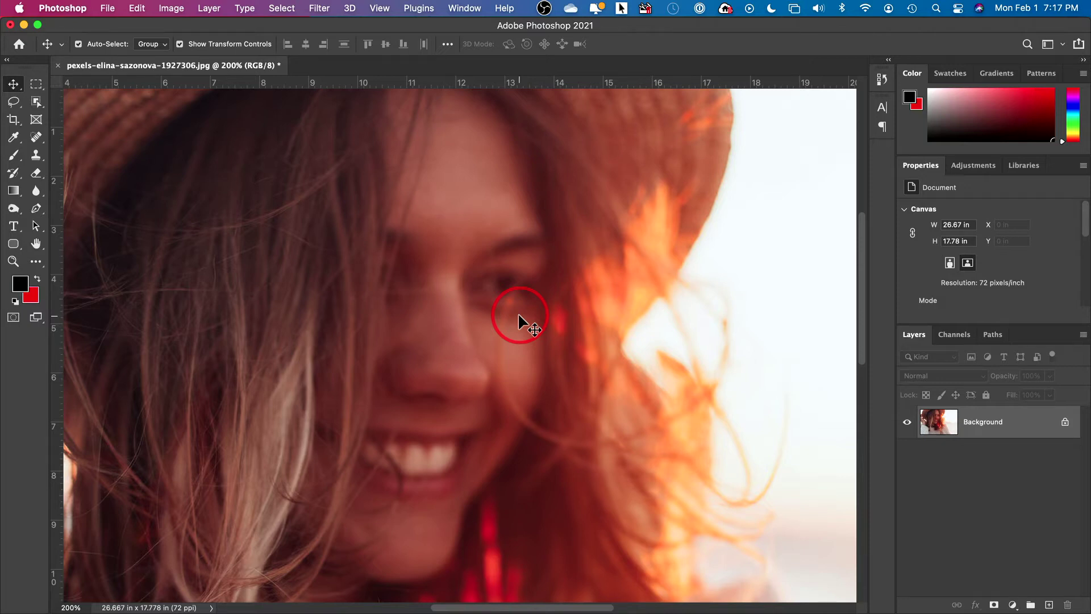
{"action": "key", "text": "super+minus"}
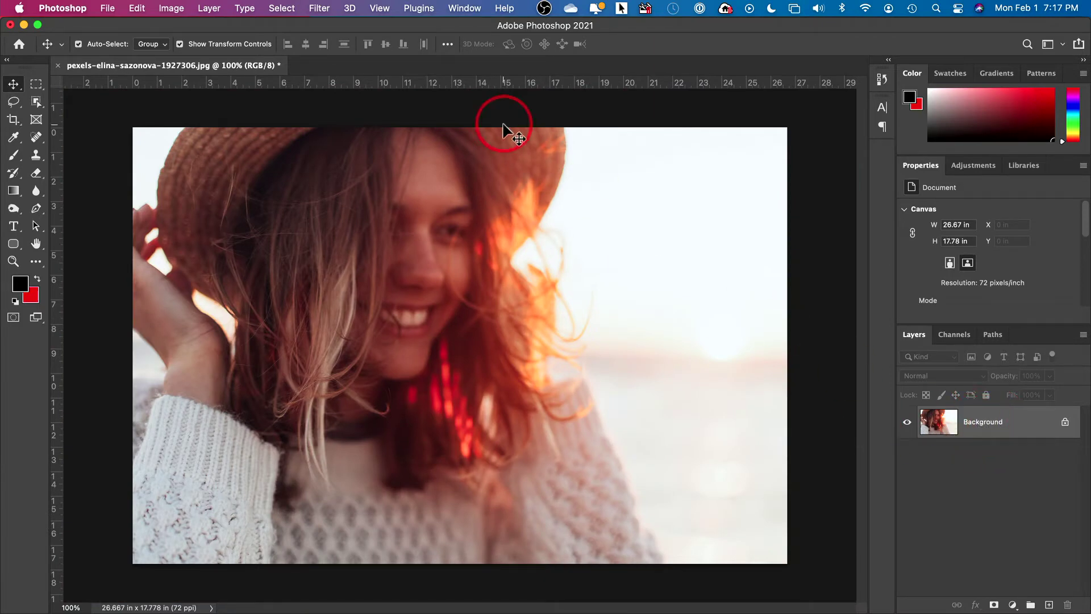
Convert the portrait's Background layer into a smart object, Layer 0
{"action": "left_click", "coordinate": [209, 9]}
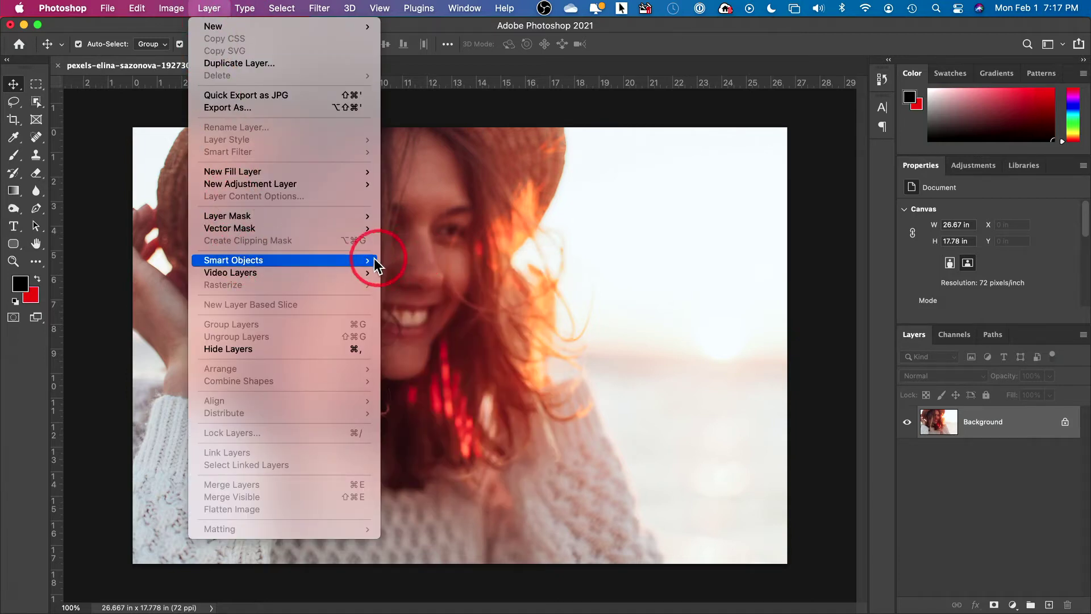
{"action": "mouse_move", "coordinate": [370, 260]}
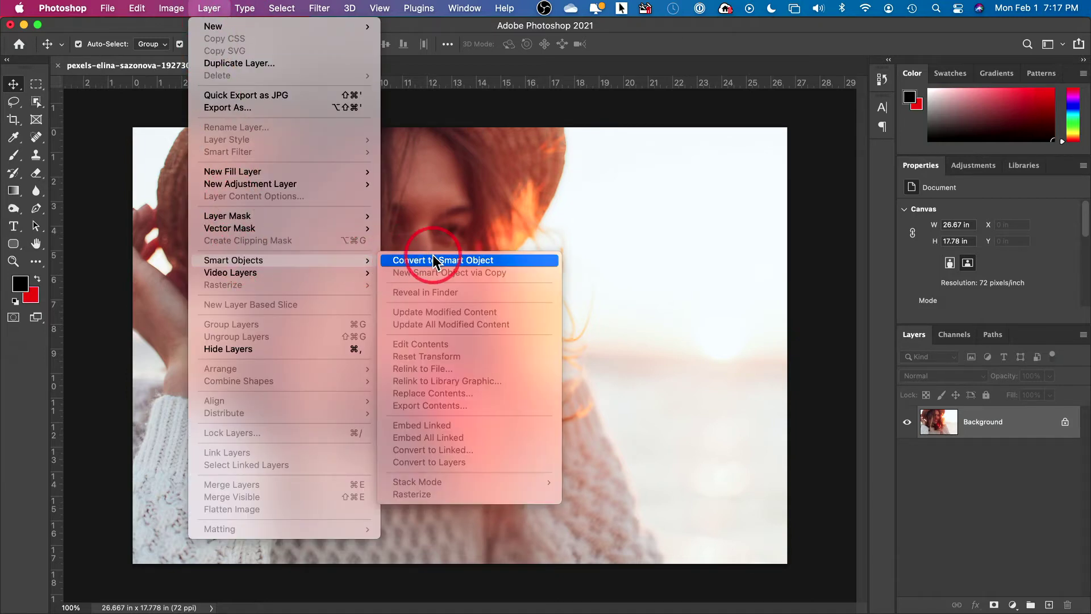
{"action": "left_click", "coordinate": [477, 261]}
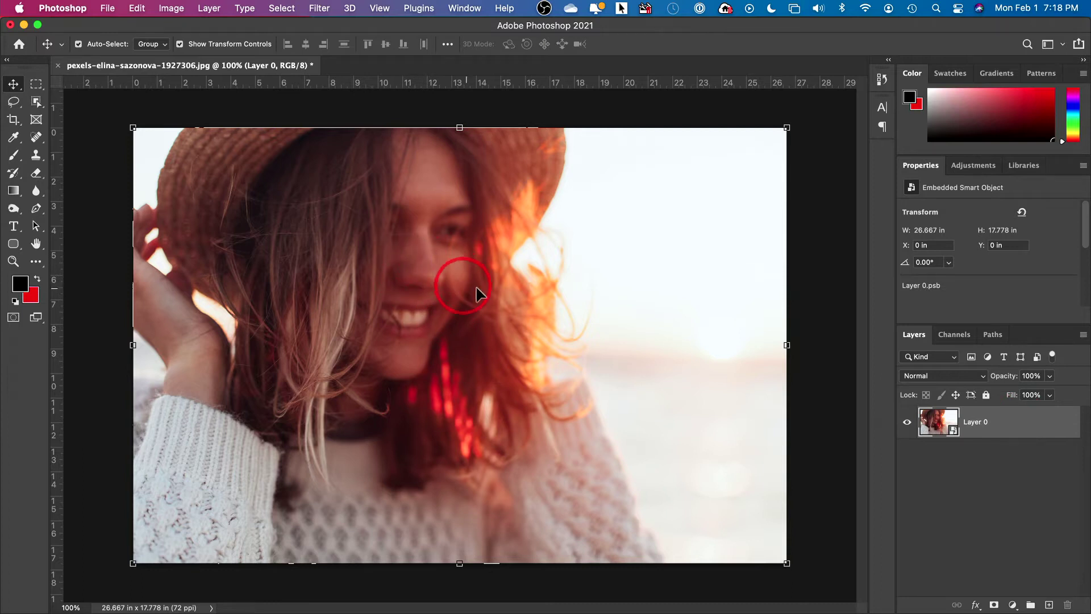
Bring up the Filter > Sharpen submenu
{"action": "left_click", "coordinate": [320, 9]}
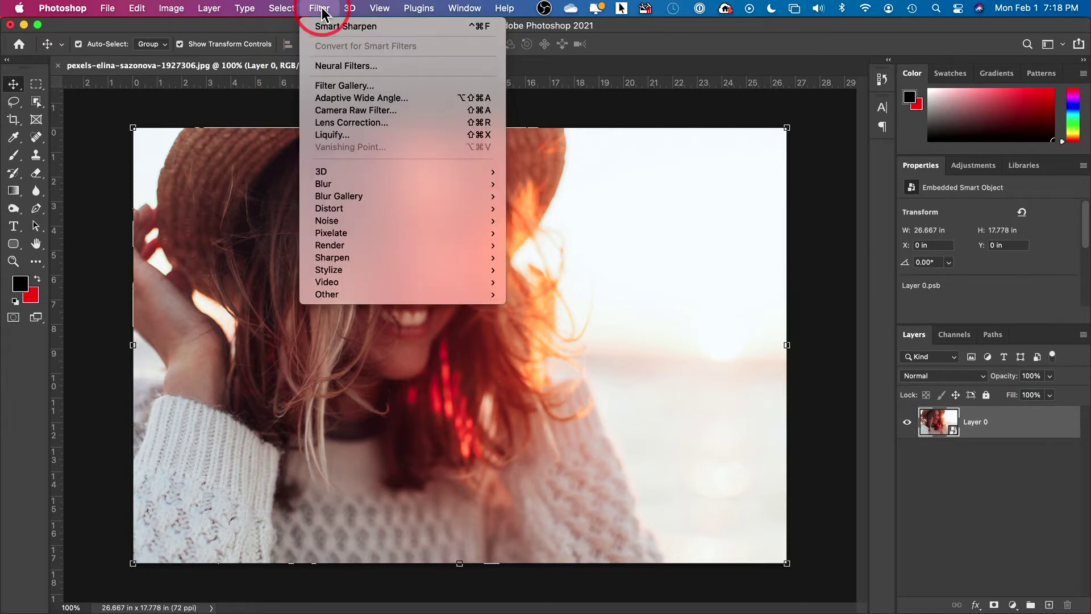
{"action": "mouse_move", "coordinate": [357, 250]}
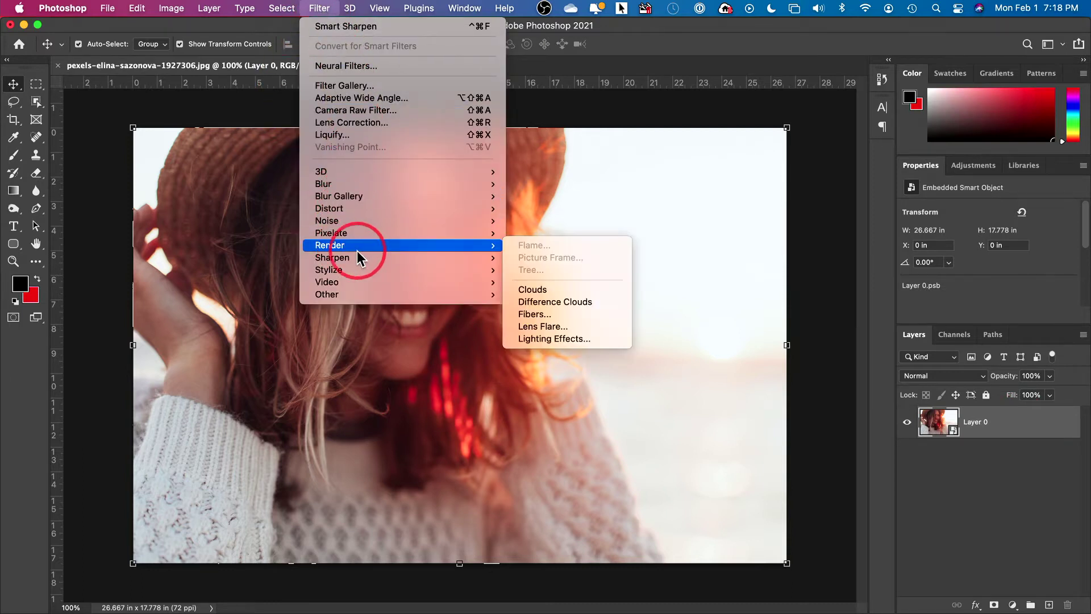
{"action": "mouse_move", "coordinate": [446, 261]}
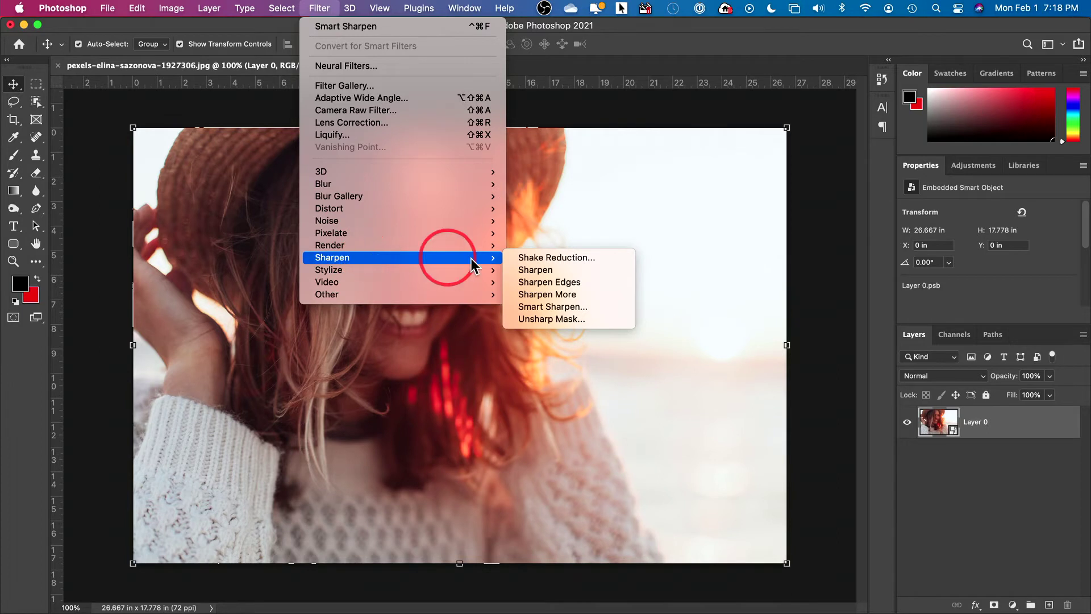
Start Smart Sharpen with Amount at 500% and Radius and Reduce Noise at zero
{"action": "left_click", "coordinate": [566, 308]}
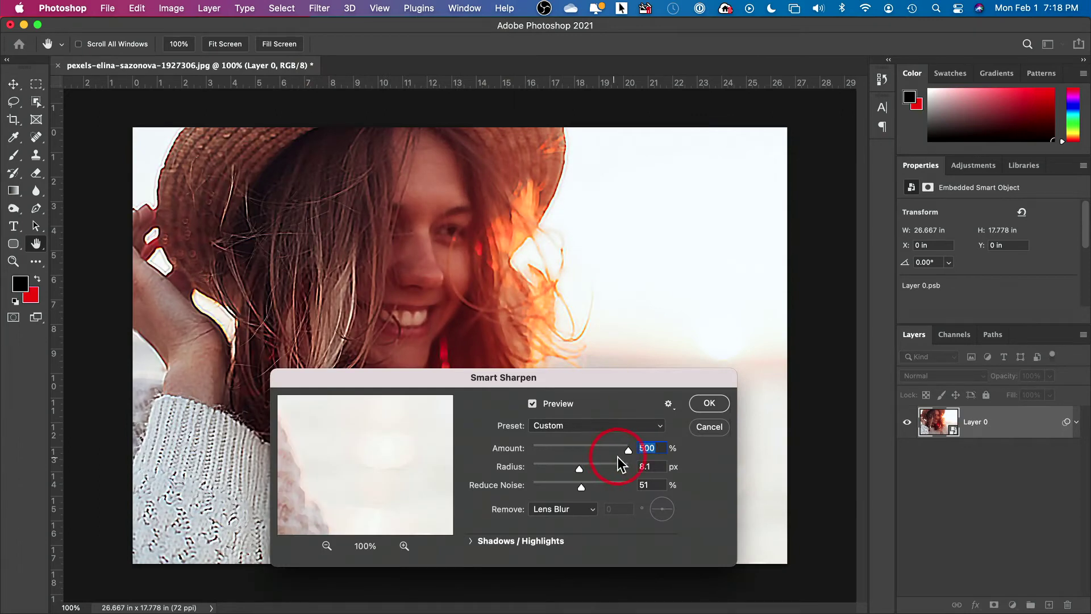
{"action": "left_click_drag", "start_coordinate": [626, 452], "coordinate": [494, 477]}
{"action": "left_click_drag", "start_coordinate": [565, 486], "coordinate": [499, 494]}
{"action": "left_click", "coordinate": [533, 486]}
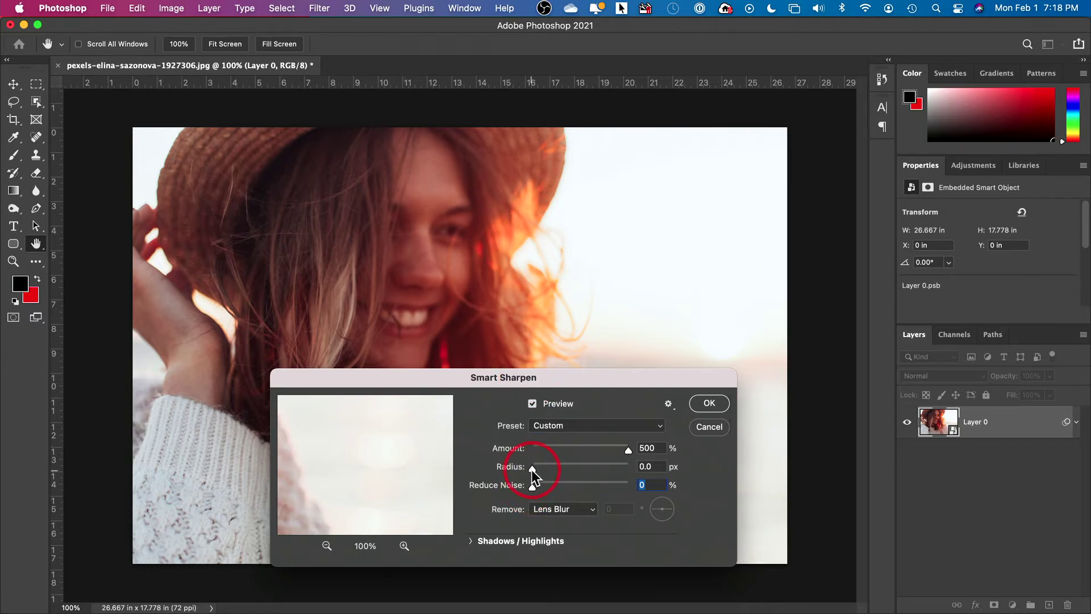
Settle the Smart Sharpen Radius at 7.5 px and raise Reduce Noise to about 48%
{"action": "left_click_drag", "start_coordinate": [533, 470], "coordinate": [578, 473]}
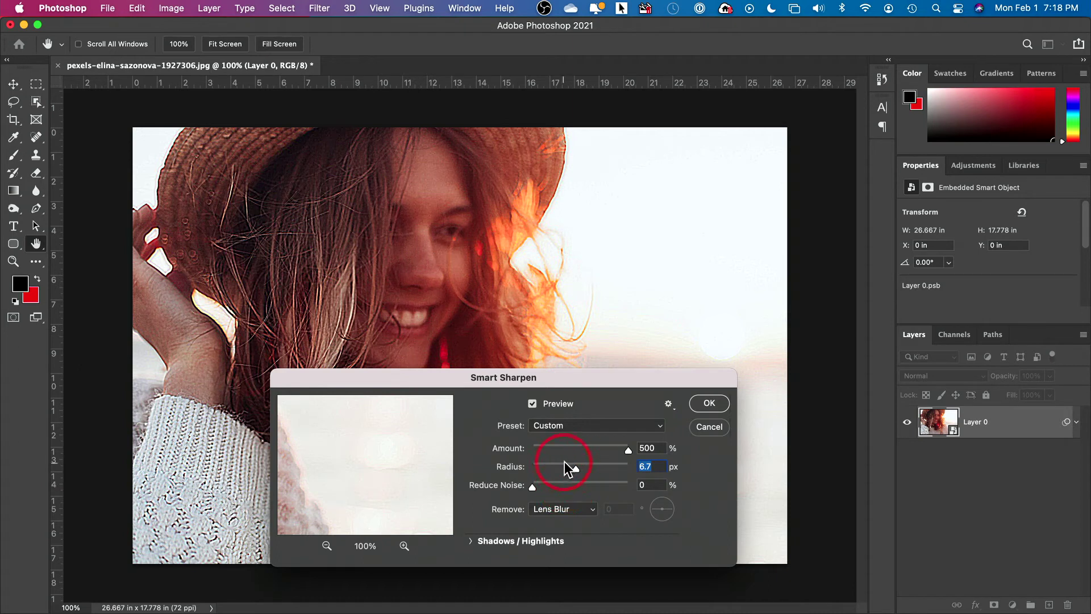
{"action": "left_click_drag", "start_coordinate": [561, 465], "coordinate": [626, 464]}
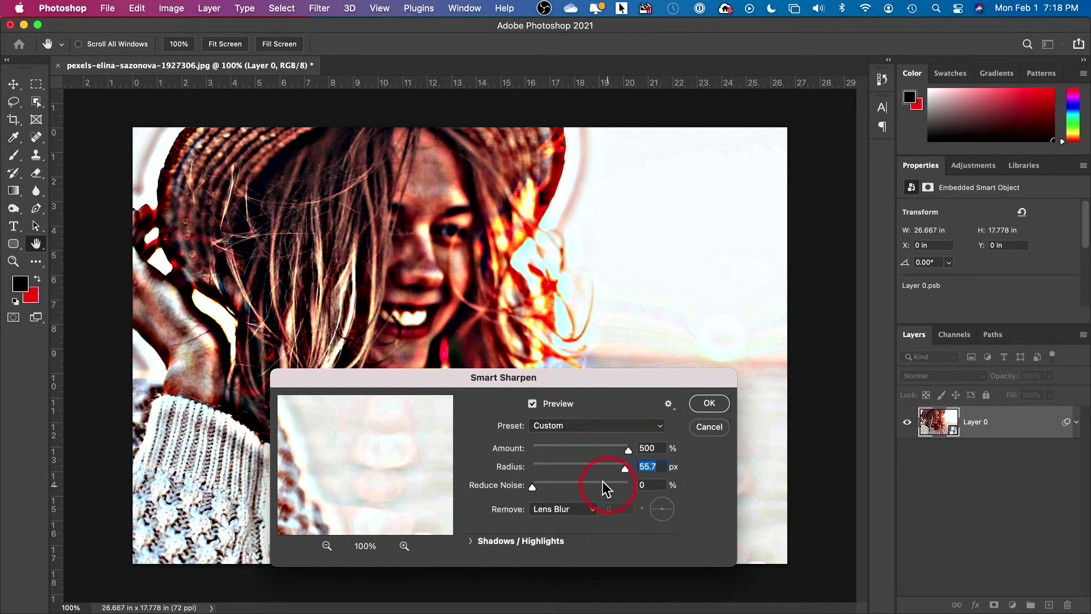
{"action": "left_click", "coordinate": [536, 469]}
{"action": "left_click_drag", "start_coordinate": [535, 467], "coordinate": [550, 470]}
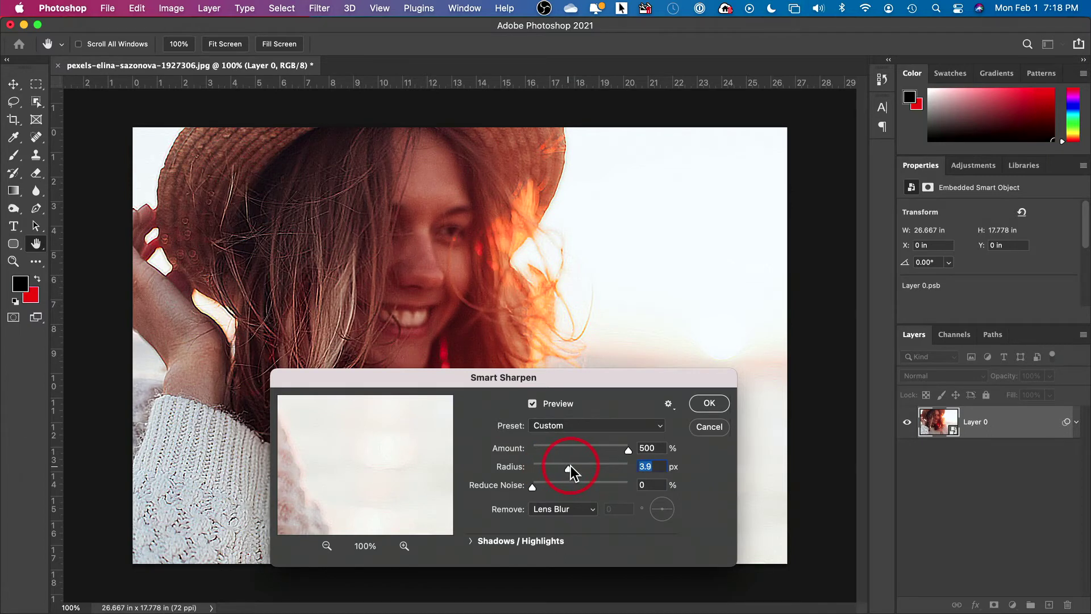
{"action": "left_click_drag", "start_coordinate": [571, 471], "coordinate": [574, 469]}
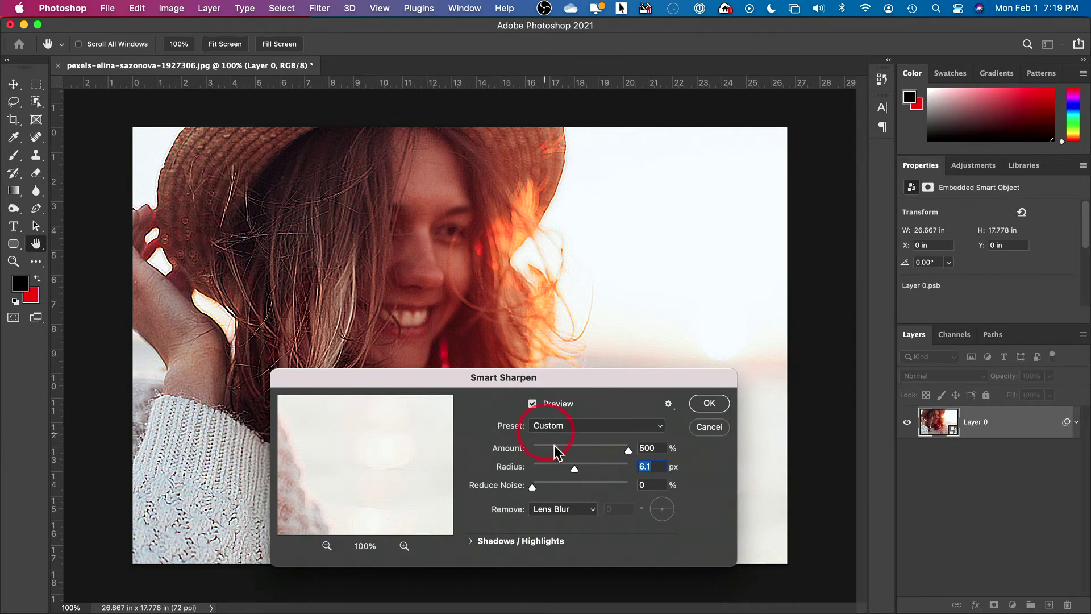
{"action": "mouse_move", "coordinate": [573, 470]}
{"action": "left_mouse_down"}
{"action": "mouse_move", "coordinate": [588, 472]}
{"action": "mouse_move", "coordinate": [578, 471]}
{"action": "left_mouse_up"}
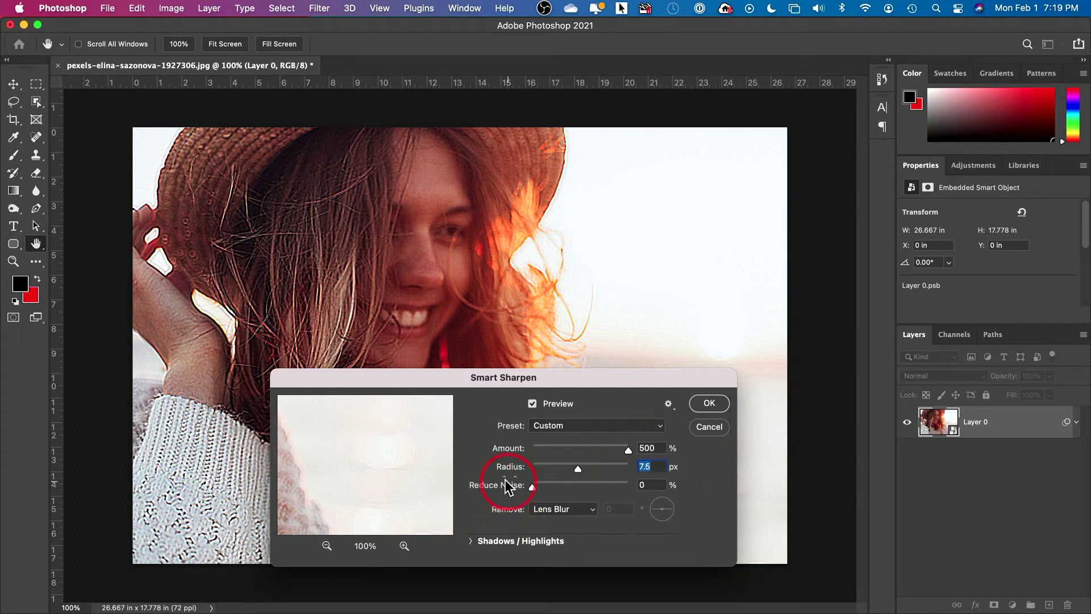
{"action": "left_click_drag", "start_coordinate": [508, 487], "coordinate": [580, 488]}
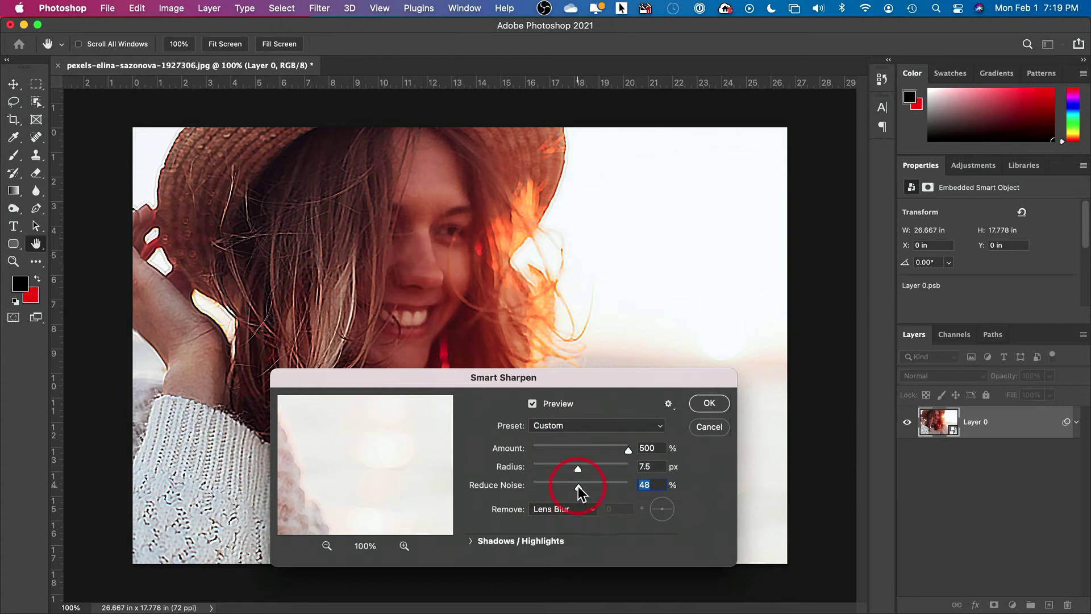
Set Reduce Noise to 43%, keep Remove on Lens Blur, and apply Smart Sharpen
{"action": "left_click_drag", "start_coordinate": [579, 488], "coordinate": [608, 488]}
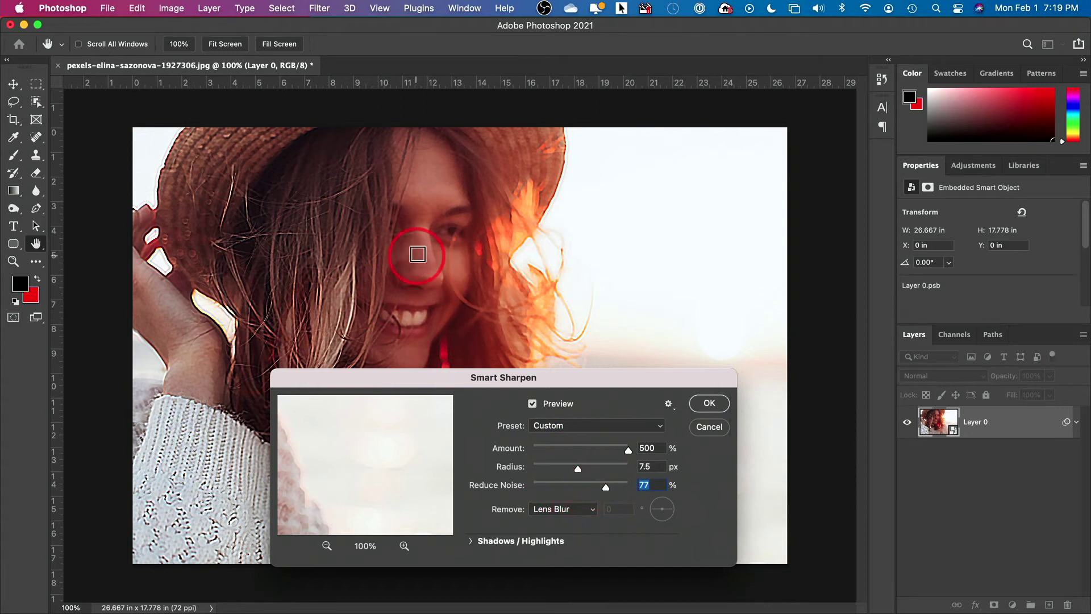
{"action": "left_click", "coordinate": [568, 487]}
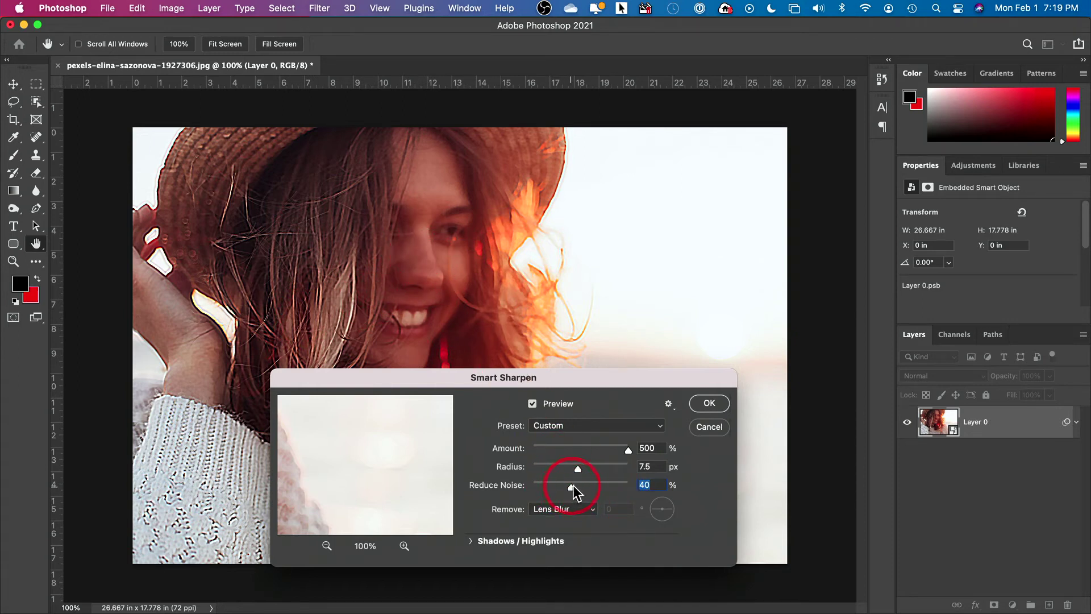
{"action": "left_click_drag", "start_coordinate": [576, 492], "coordinate": [578, 490]}
{"action": "left_click", "coordinate": [556, 512]}
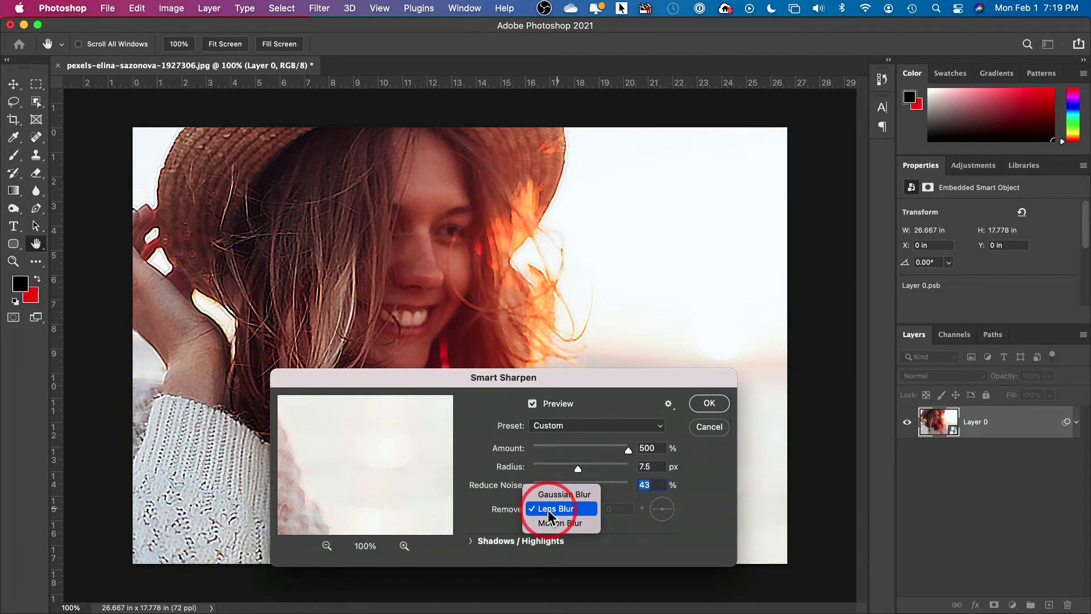
{"action": "left_click", "coordinate": [548, 513]}
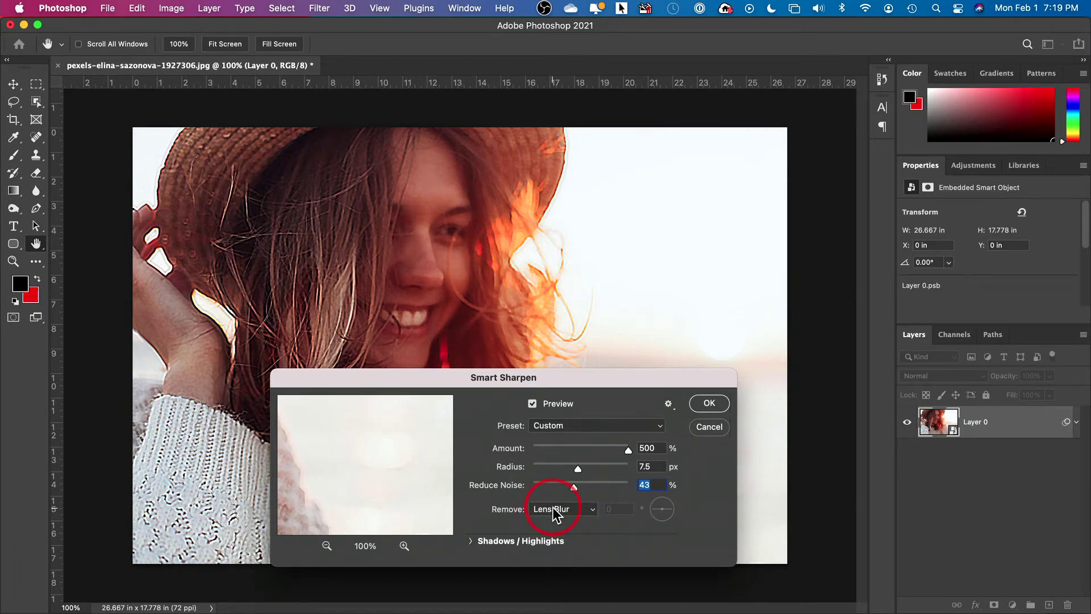
{"action": "left_click", "coordinate": [712, 403]}
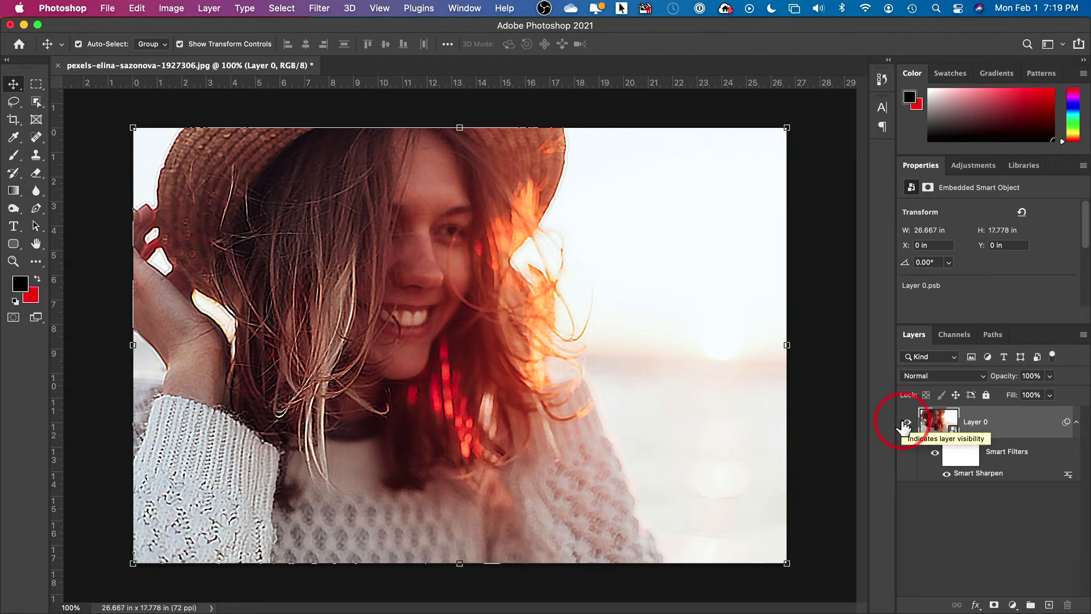
Duplicate Layer 0 with Cmd+J, toggle the copy's visibility to compare, and select its filter mask
{"action": "key", "text": "super+j"}
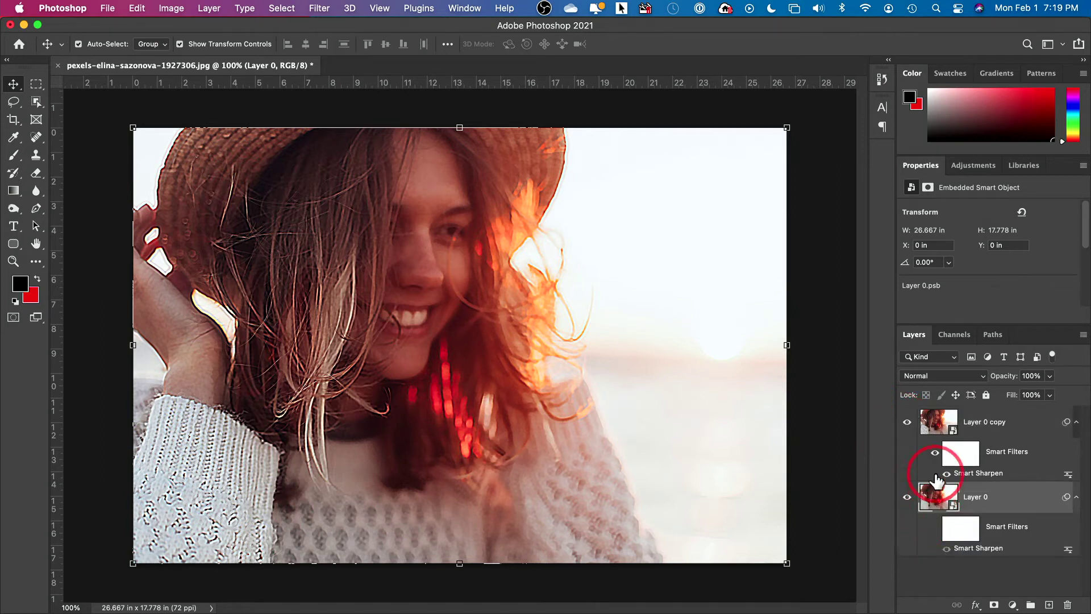
{"action": "left_click", "coordinate": [908, 423]}
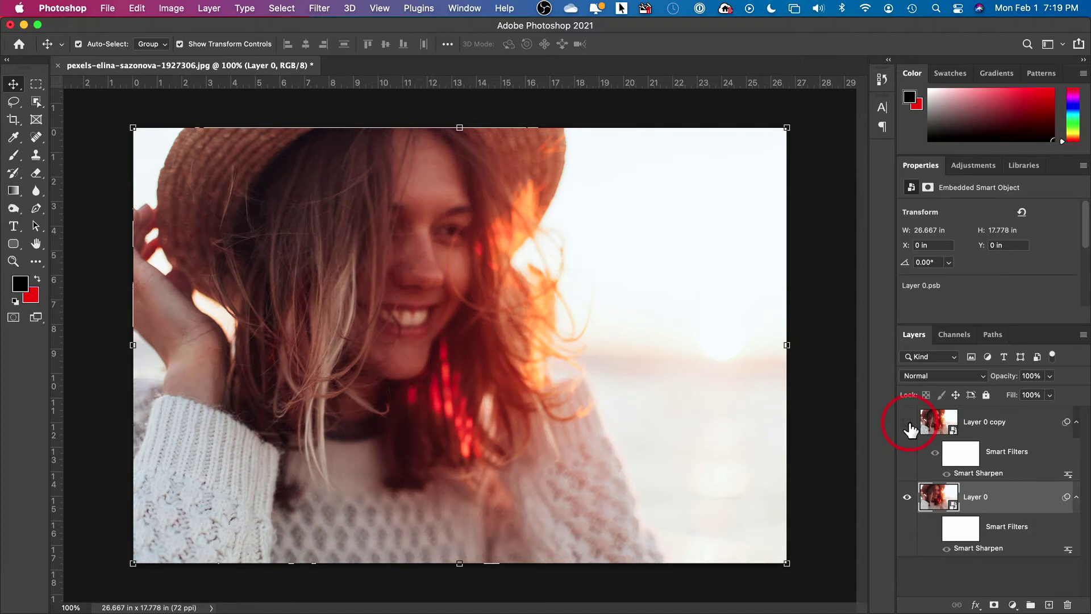
{"action": "left_click", "coordinate": [908, 422]}
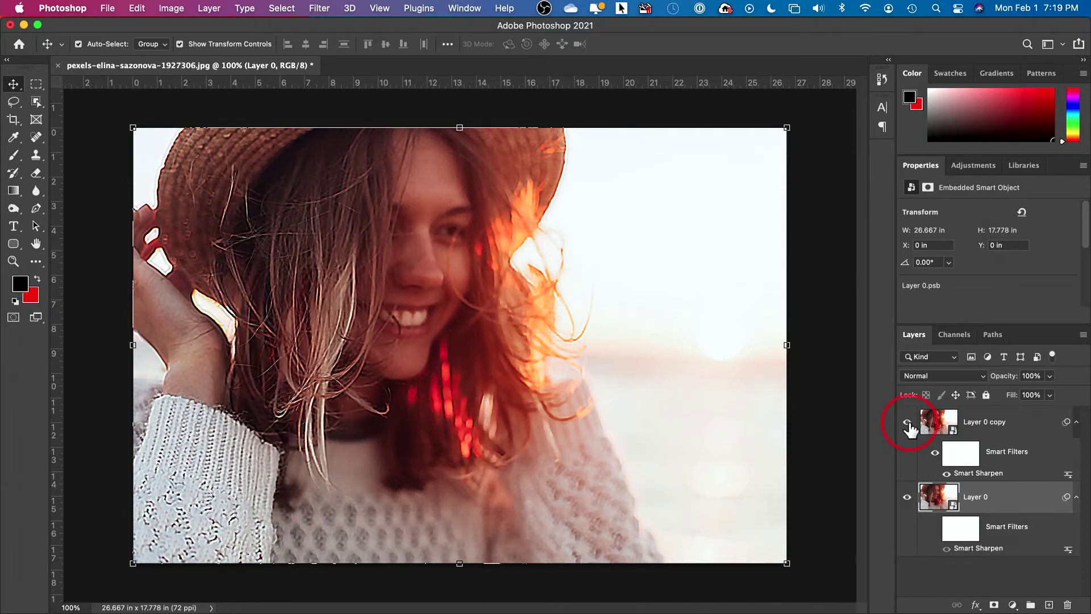
{"action": "left_click", "coordinate": [908, 424]}
{"action": "left_click", "coordinate": [908, 423]}
{"action": "left_click", "coordinate": [1006, 458]}
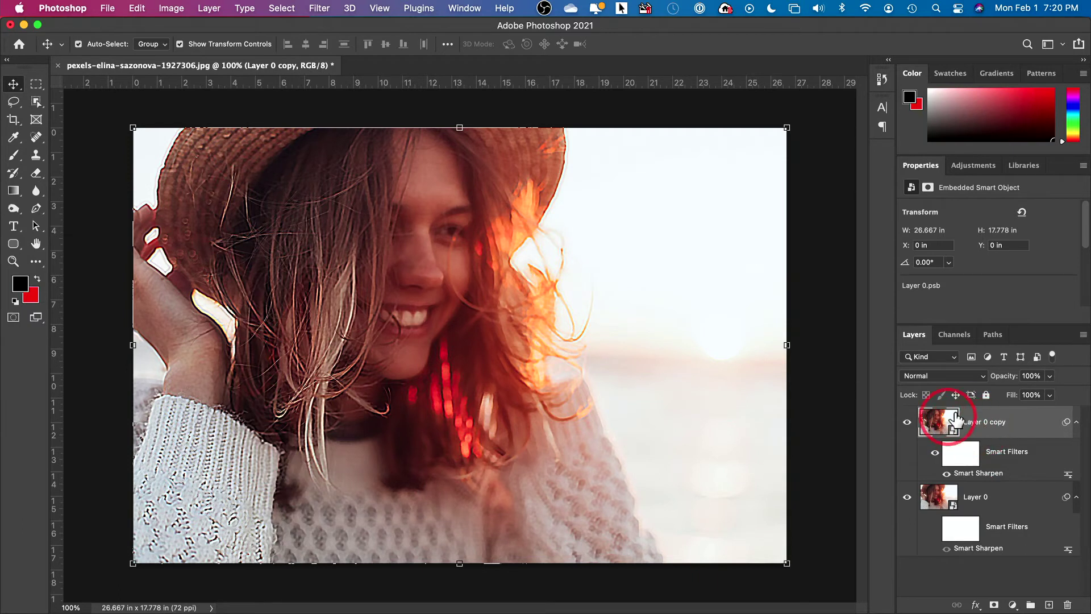
{"action": "left_click", "coordinate": [964, 458]}
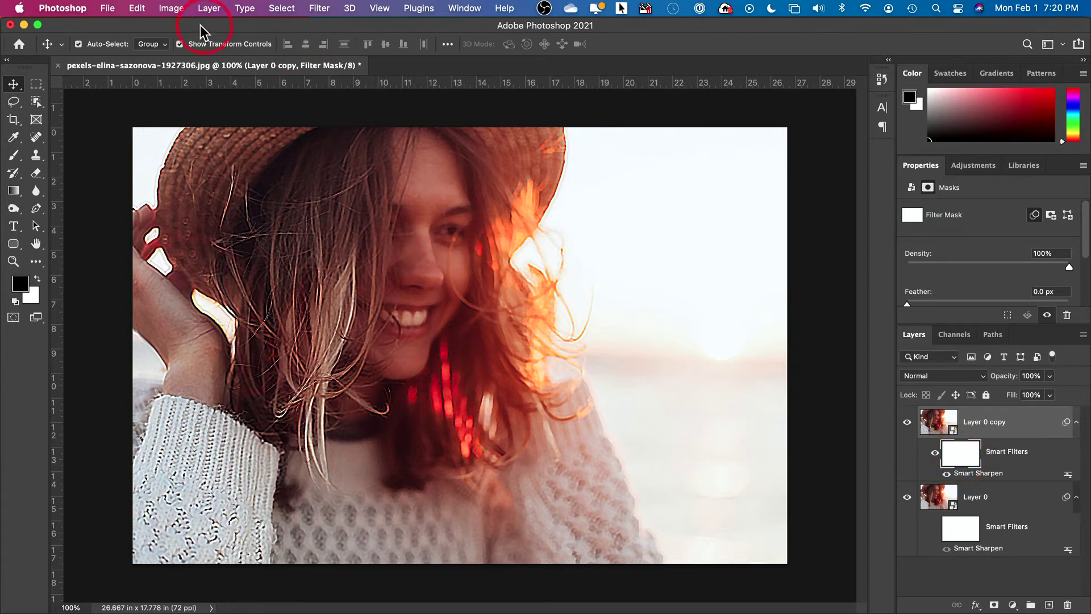
Invert Layer 0 copy's Smart Sharpen filter mask to solid black with Image > Adjustments > Invert
{"action": "left_click", "coordinate": [170, 10]}
{"action": "mouse_move", "coordinate": [187, 54]}
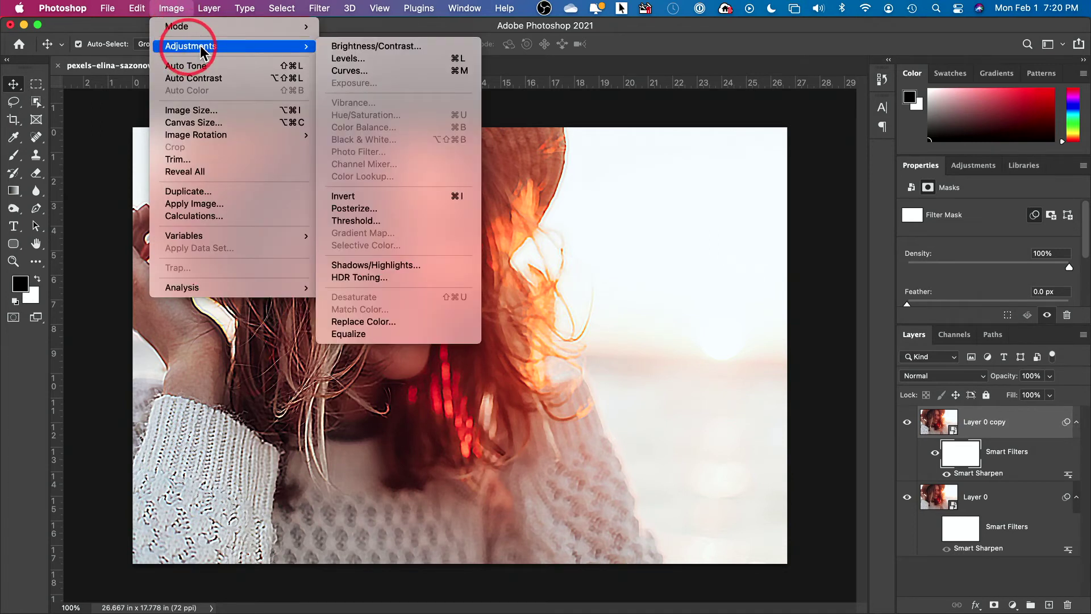
{"action": "left_click", "coordinate": [396, 195]}
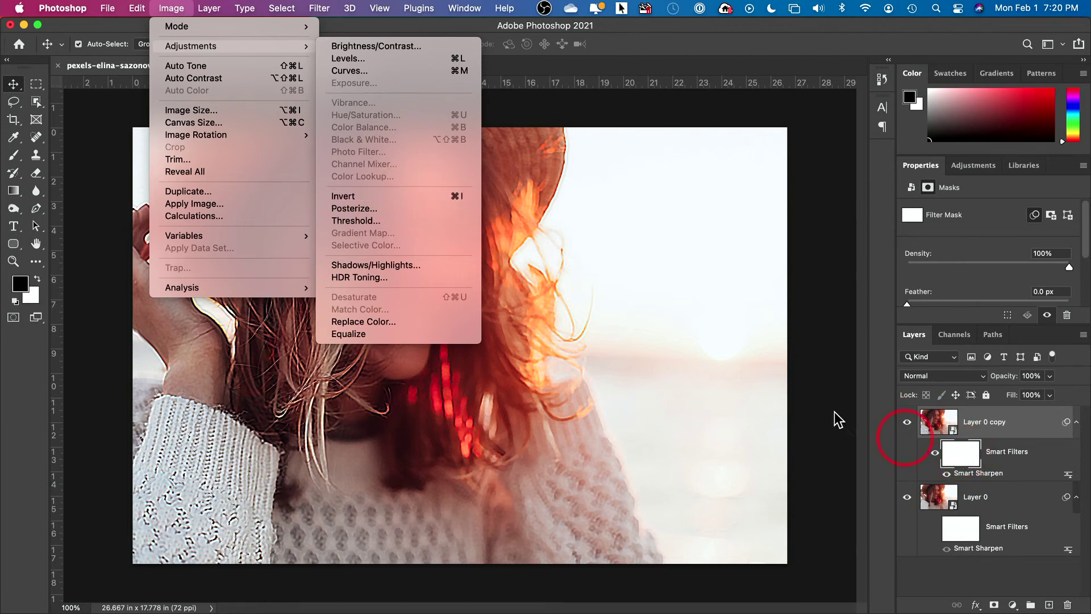
{"action": "left_click", "coordinate": [436, 199]}
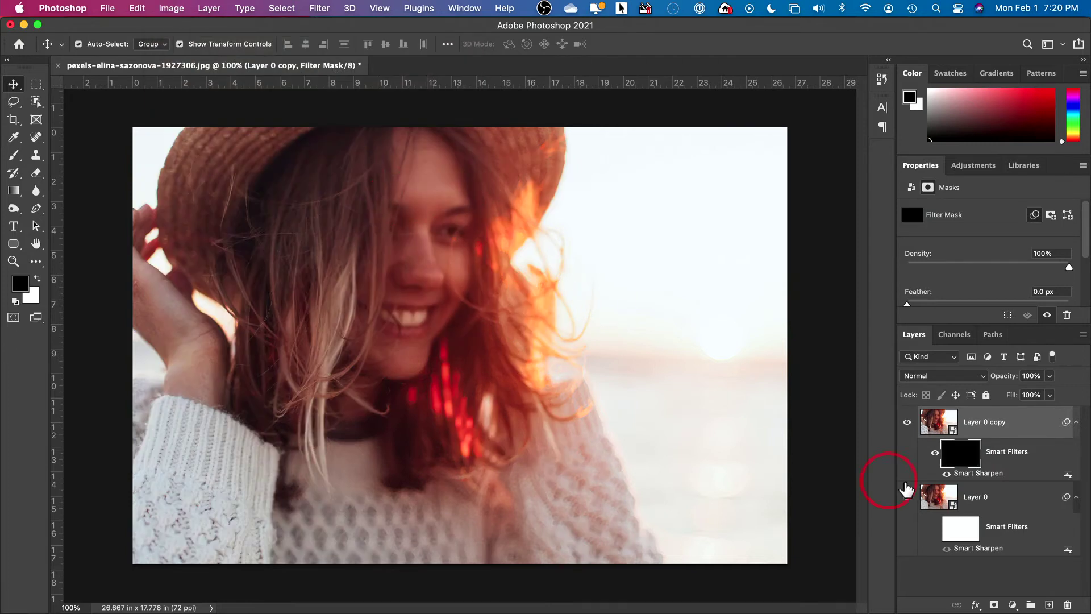
{"action": "left_click", "coordinate": [977, 467]}
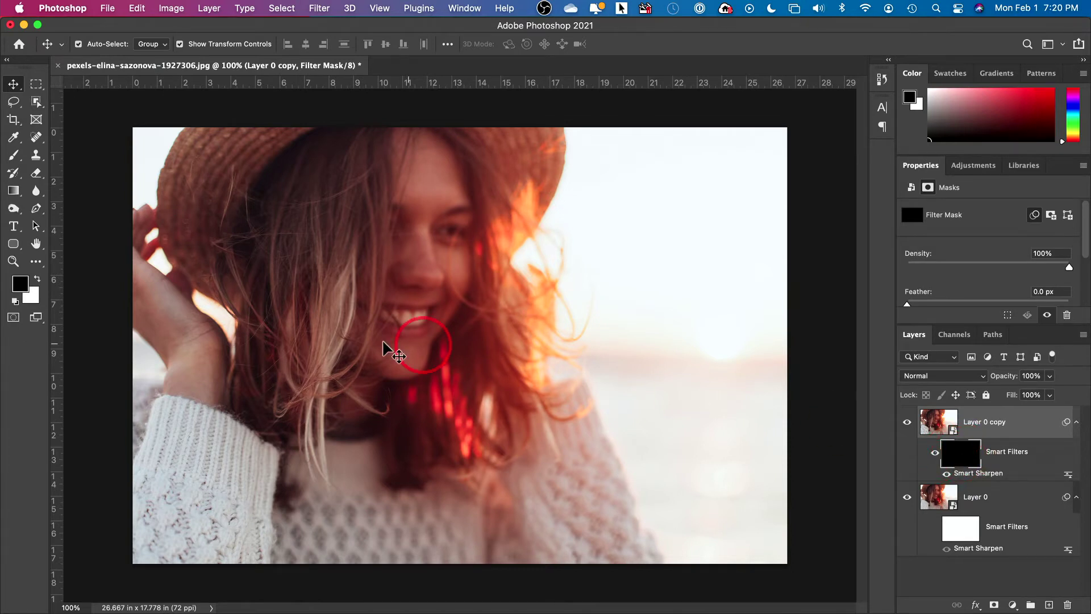
Choose the Brush tool with a 102 px Soft Round Pressure Opacity tip and 26% flow
{"action": "left_click", "coordinate": [14, 158]}
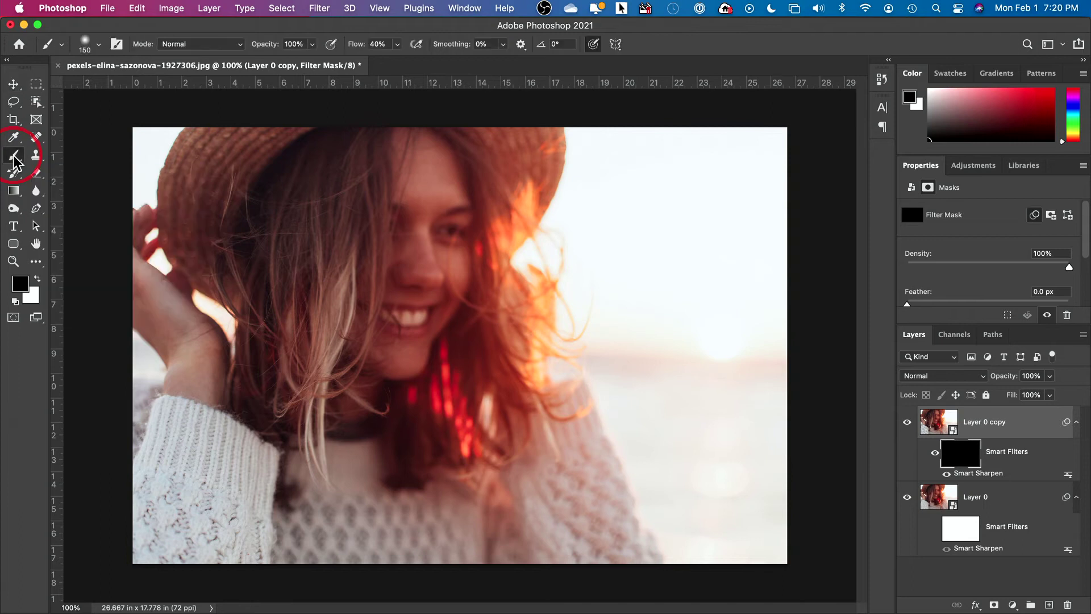
{"action": "left_click", "coordinate": [98, 44]}
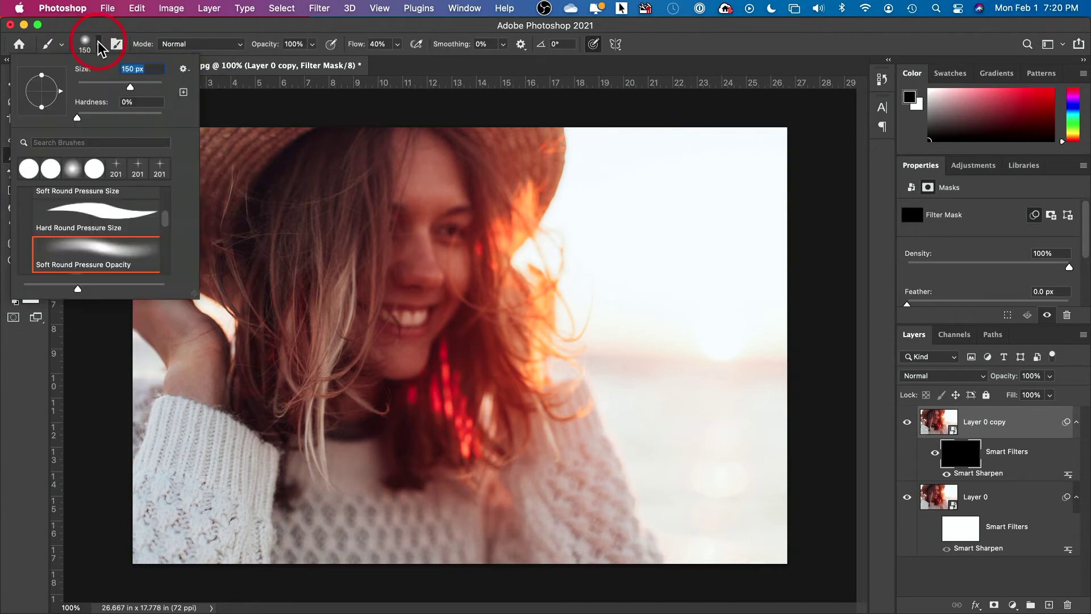
{"action": "left_click_drag", "start_coordinate": [164, 221], "coordinate": [166, 228]}
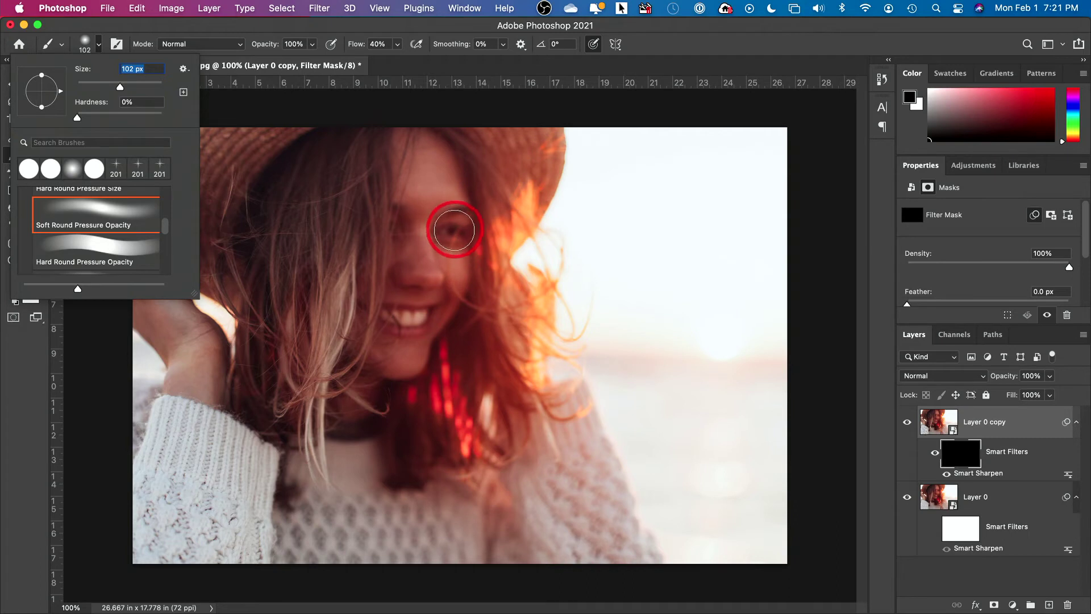
{"action": "left_click", "coordinate": [98, 46]}
{"action": "left_click", "coordinate": [398, 45]}
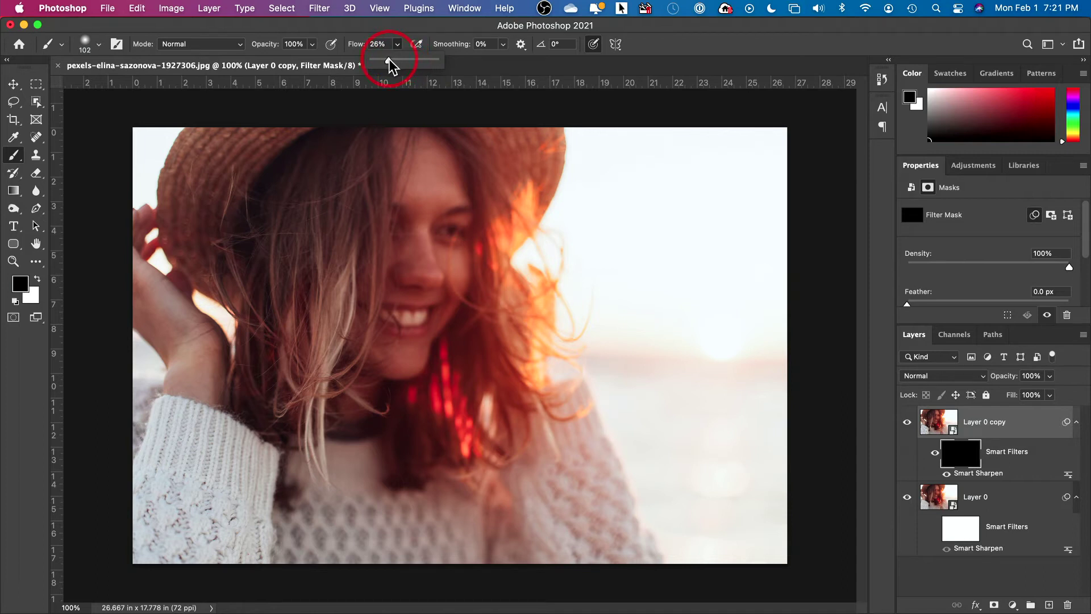
{"action": "left_click", "coordinate": [397, 46]}
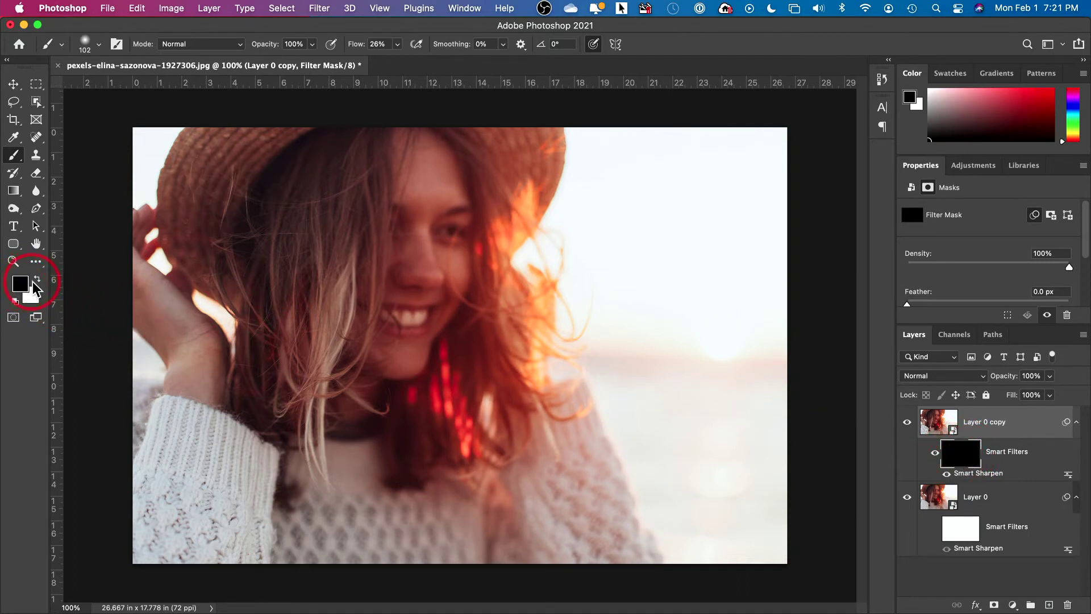
With white as foreground, paint the filter mask over the eye at 200%, undoing one stroke
{"action": "left_click", "coordinate": [35, 281]}
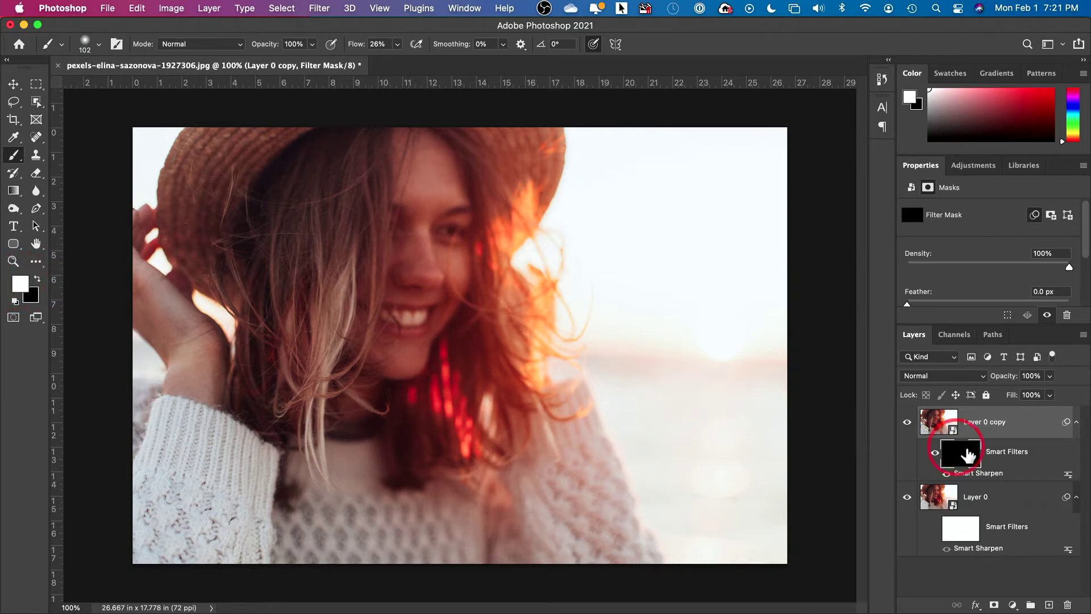
{"action": "mouse_move", "coordinate": [450, 259]}
{"action": "left_mouse_down"}
{"action": "mouse_move", "coordinate": [448, 235]}
{"action": "mouse_move", "coordinate": [468, 232]}
{"action": "mouse_move", "coordinate": [402, 235]}
{"action": "mouse_move", "coordinate": [465, 221]}
{"action": "mouse_move", "coordinate": [474, 266]}
{"action": "left_mouse_up"}
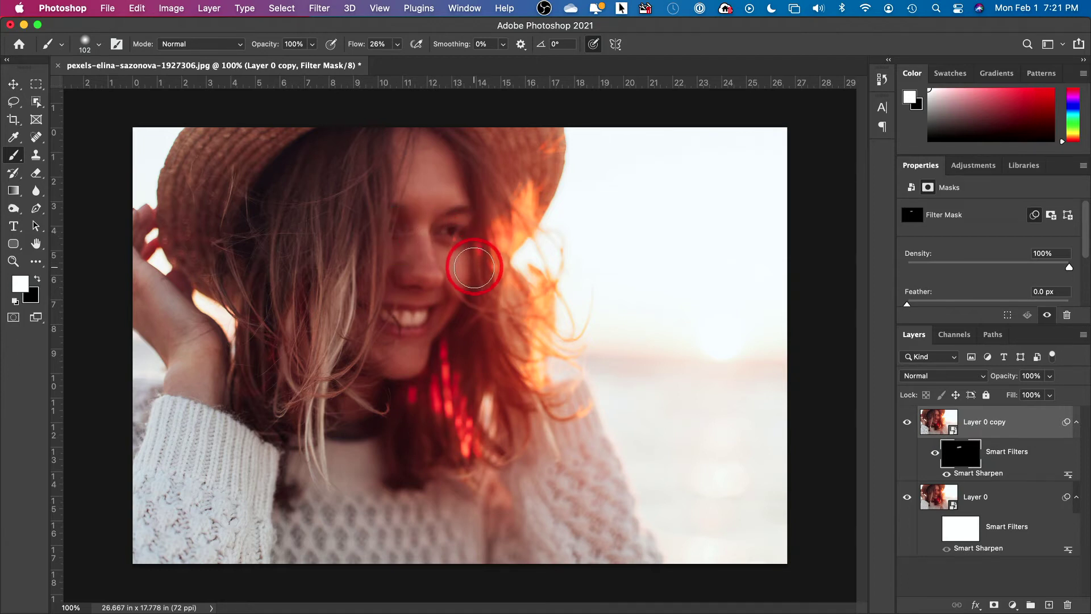
{"action": "key", "text": "super+equal"}
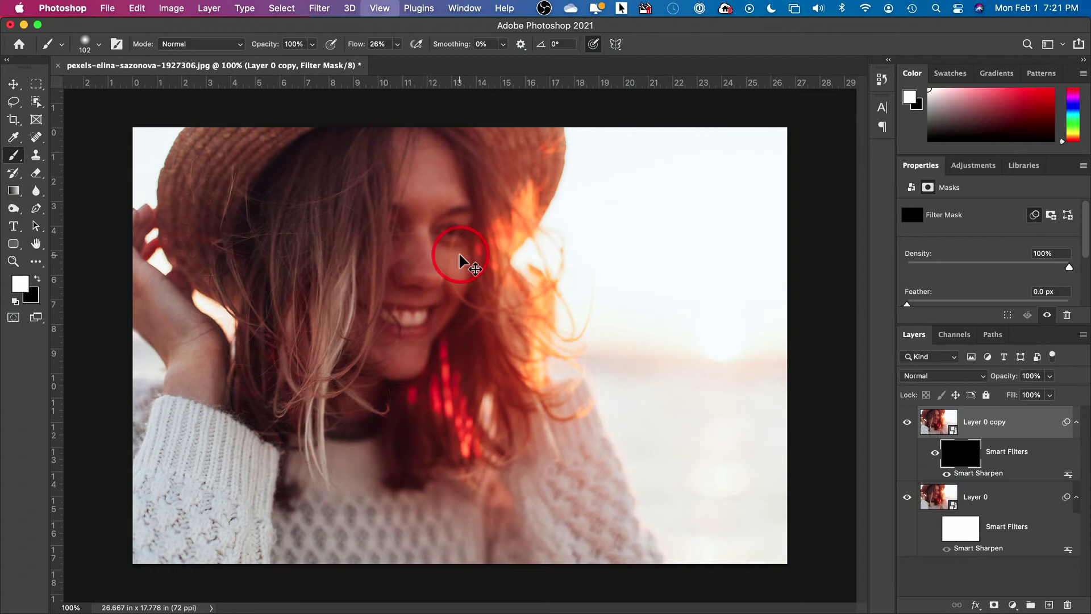
{"action": "scroll", "coordinate": [461, 254], "scroll_direction": "up", "scroll_amount": 5}
{"action": "scroll", "coordinate": [460, 254], "scroll_direction": "left", "scroll_amount": 3}
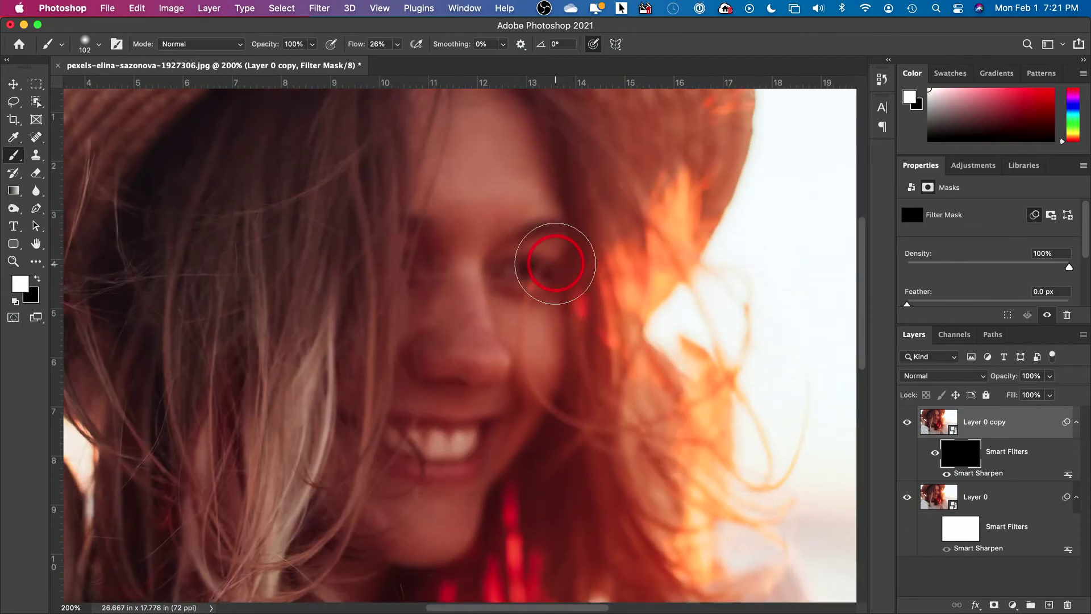
{"action": "mouse_move", "coordinate": [485, 271]}
{"action": "left_mouse_down"}
{"action": "mouse_move", "coordinate": [405, 275]}
{"action": "mouse_move", "coordinate": [521, 313]}
{"action": "mouse_move", "coordinate": [511, 278]}
{"action": "mouse_move", "coordinate": [537, 274]}
{"action": "left_mouse_up"}
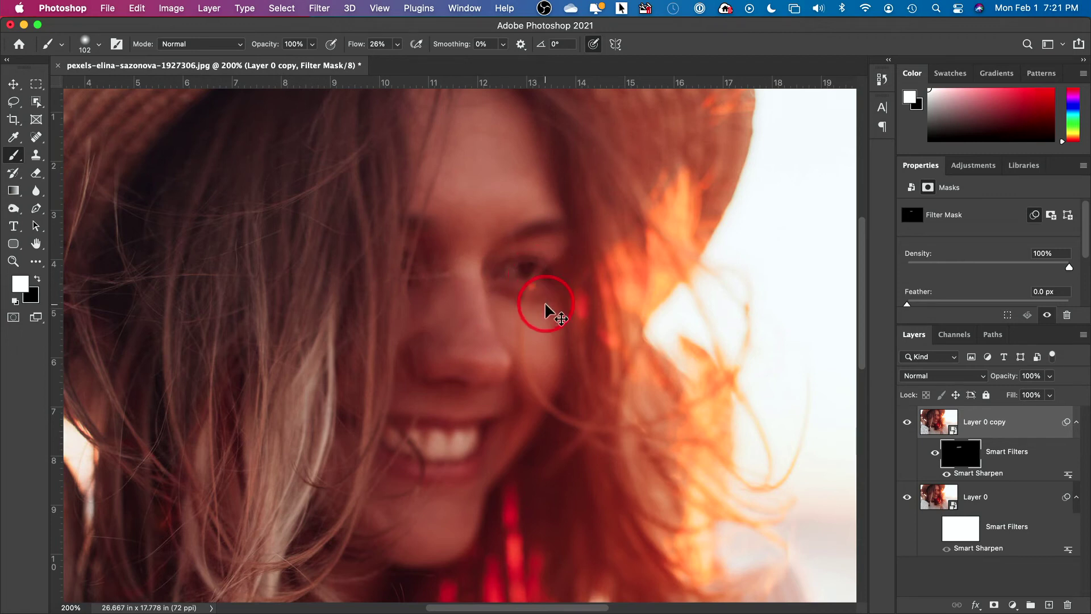
{"action": "key", "text": "super+z"}
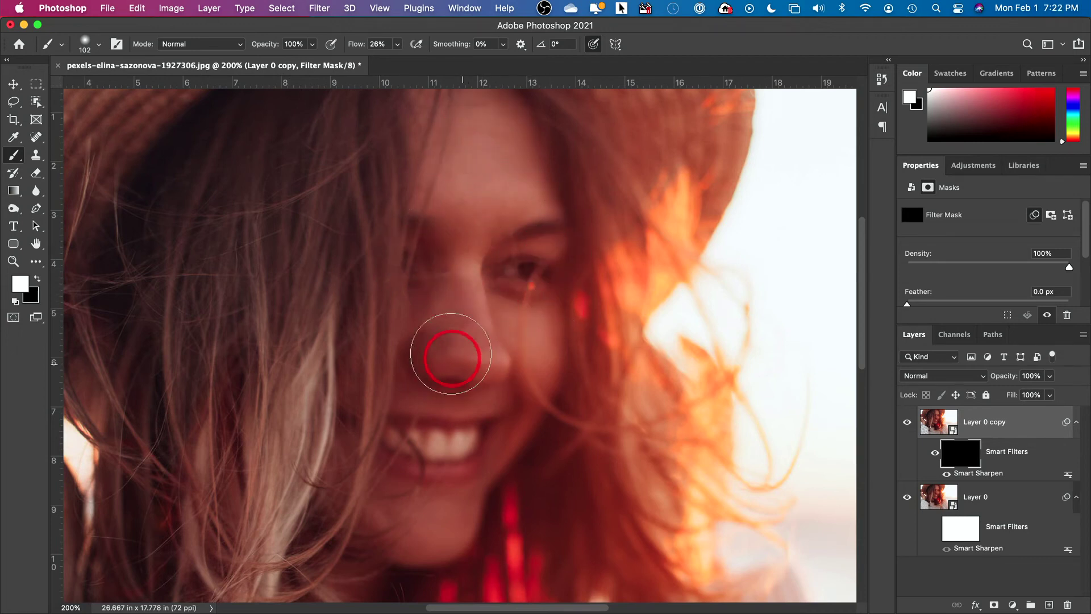
Paint white over the mouth, chin and nose, then zoom back out to the whole photo
{"action": "left_click_drag", "start_coordinate": [457, 453], "coordinate": [465, 450]}
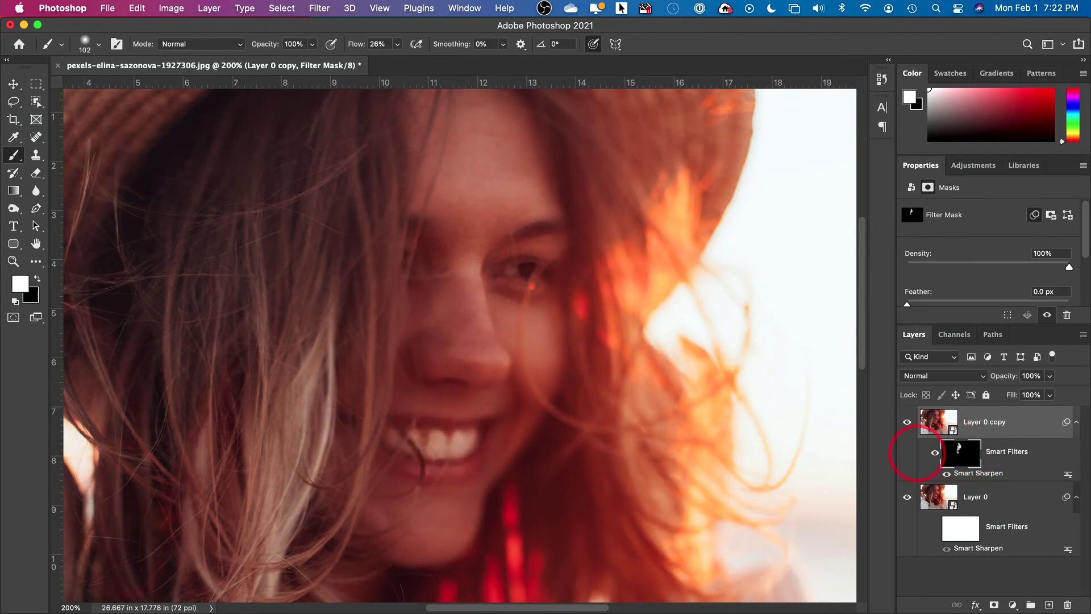
{"action": "left_click", "coordinate": [571, 483]}
{"action": "mouse_move", "coordinate": [571, 482]}
{"action": "left_mouse_down"}
{"action": "mouse_move", "coordinate": [457, 459]}
{"action": "mouse_move", "coordinate": [505, 427]}
{"action": "mouse_move", "coordinate": [470, 363]}
{"action": "mouse_move", "coordinate": [532, 360]}
{"action": "mouse_move", "coordinate": [539, 343]}
{"action": "mouse_move", "coordinate": [541, 356]}
{"action": "mouse_move", "coordinate": [509, 257]}
{"action": "mouse_move", "coordinate": [532, 265]}
{"action": "mouse_move", "coordinate": [437, 272]}
{"action": "mouse_move", "coordinate": [488, 285]}
{"action": "mouse_move", "coordinate": [532, 261]}
{"action": "mouse_move", "coordinate": [560, 237]}
{"action": "mouse_move", "coordinate": [561, 203]}
{"action": "mouse_move", "coordinate": [549, 200]}
{"action": "mouse_move", "coordinate": [576, 213]}
{"action": "mouse_move", "coordinate": [593, 282]}
{"action": "mouse_move", "coordinate": [360, 434]}
{"action": "left_mouse_up"}
{"action": "scroll", "coordinate": [487, 285], "scroll_direction": "down", "scroll_amount": 2}
{"action": "scroll", "coordinate": [487, 285], "scroll_direction": "up", "scroll_amount": 4}
{"action": "scroll", "coordinate": [487, 285], "scroll_direction": "left", "scroll_amount": 1}
{"action": "scroll", "coordinate": [536, 312], "scroll_direction": "down", "scroll_amount": 4}
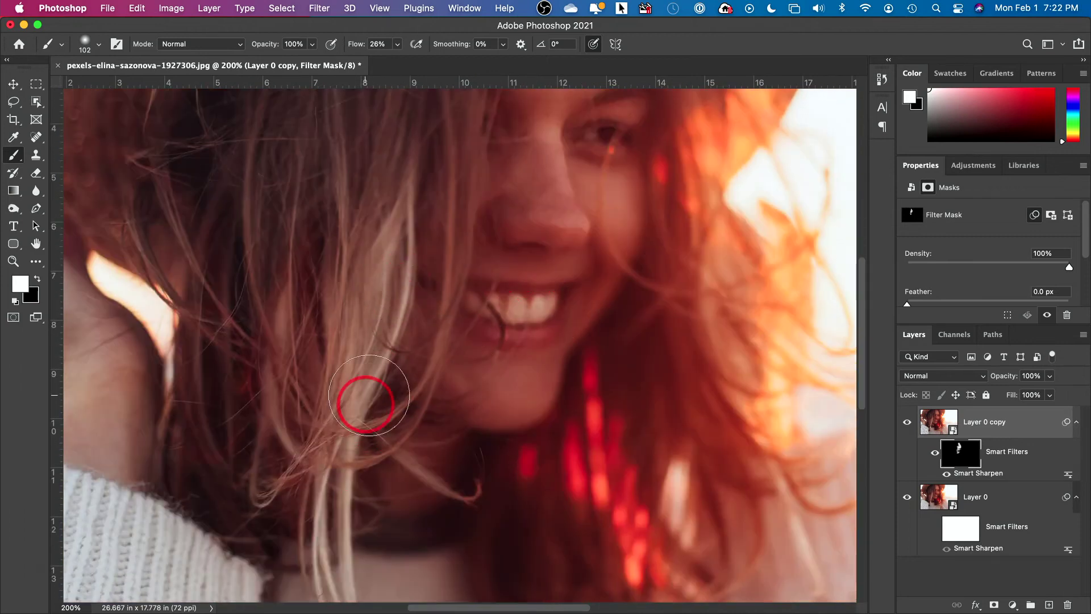
{"action": "scroll", "coordinate": [397, 372], "scroll_direction": "up", "scroll_amount": 4}
{"action": "scroll", "coordinate": [397, 373], "scroll_direction": "down", "scroll_amount": 4}
{"action": "scroll", "coordinate": [438, 362], "scroll_direction": "down", "scroll_amount": 1}
{"action": "scroll", "coordinate": [439, 361], "scroll_direction": "right", "scroll_amount": 3}
{"action": "mouse_move", "coordinate": [397, 373]}
{"action": "left_mouse_down"}
{"action": "mouse_move", "coordinate": [439, 364]}
{"action": "mouse_move", "coordinate": [434, 344]}
{"action": "mouse_move", "coordinate": [427, 435]}
{"action": "mouse_move", "coordinate": [404, 213]}
{"action": "mouse_move", "coordinate": [445, 358]}
{"action": "mouse_move", "coordinate": [387, 263]}
{"action": "mouse_move", "coordinate": [401, 295]}
{"action": "left_mouse_up"}
{"action": "scroll", "coordinate": [439, 362], "scroll_direction": "up", "scroll_amount": 4}
{"action": "scroll", "coordinate": [415, 303], "scroll_direction": "left", "scroll_amount": 3}
{"action": "scroll", "coordinate": [415, 302], "scroll_direction": "left", "scroll_amount": 2}
{"action": "scroll", "coordinate": [390, 281], "scroll_direction": "down", "scroll_amount": 5}
{"action": "scroll", "coordinate": [397, 287], "scroll_direction": "up", "scroll_amount": 4}
{"action": "scroll", "coordinate": [397, 288], "scroll_direction": "up", "scroll_amount": 2}
{"action": "scroll", "coordinate": [397, 287], "scroll_direction": "right", "scroll_amount": 3}
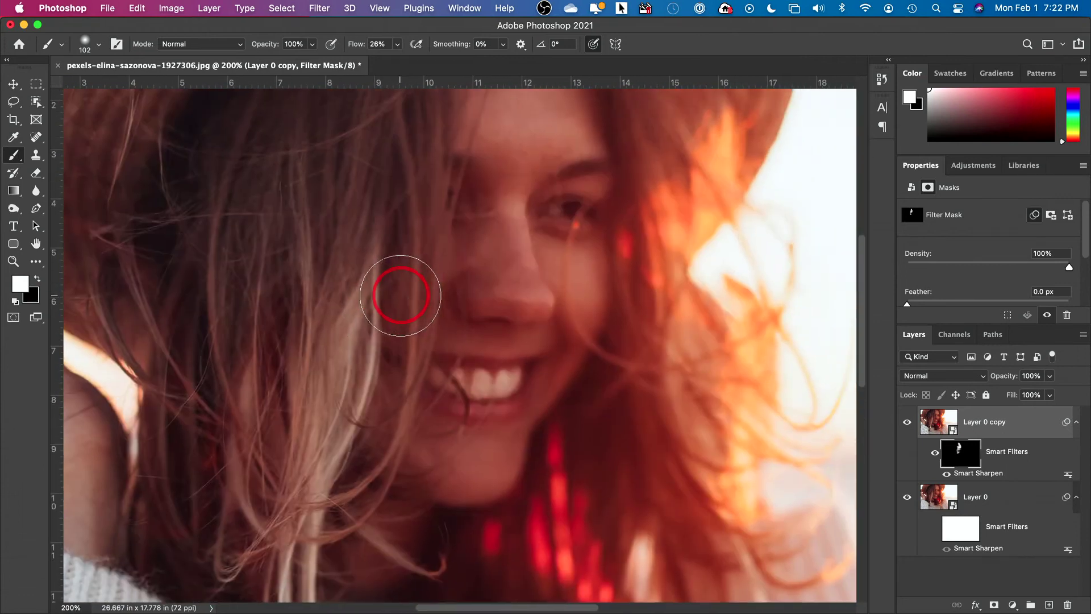
{"action": "key", "text": "super+plus"}
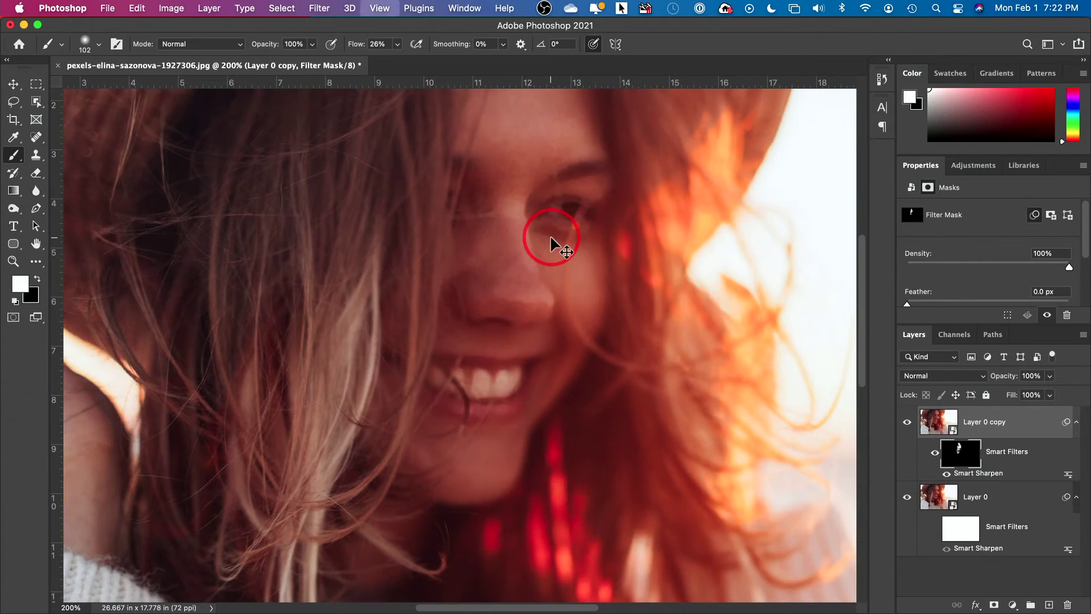
{"action": "key", "text": "super+minus"}
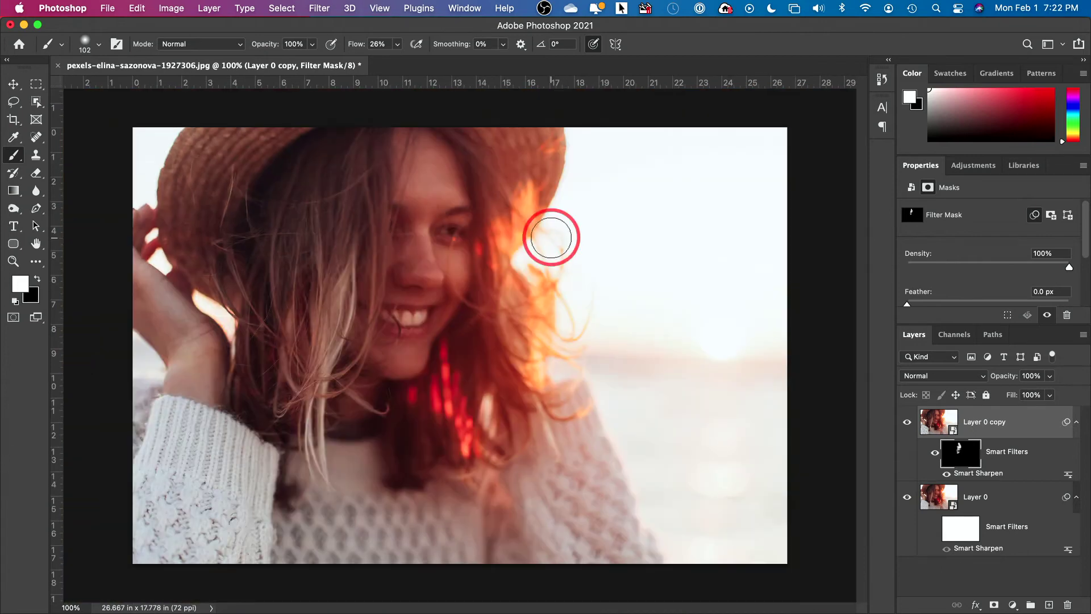
Paint white over the eye and toggle Layer 0 copy's visibility to compare before and after
{"action": "mouse_move", "coordinate": [550, 237]}
{"action": "left_mouse_down"}
{"action": "mouse_move", "coordinate": [514, 247]}
{"action": "mouse_move", "coordinate": [468, 235]}
{"action": "mouse_move", "coordinate": [407, 243]}
{"action": "mouse_move", "coordinate": [473, 230]}
{"action": "left_mouse_up"}
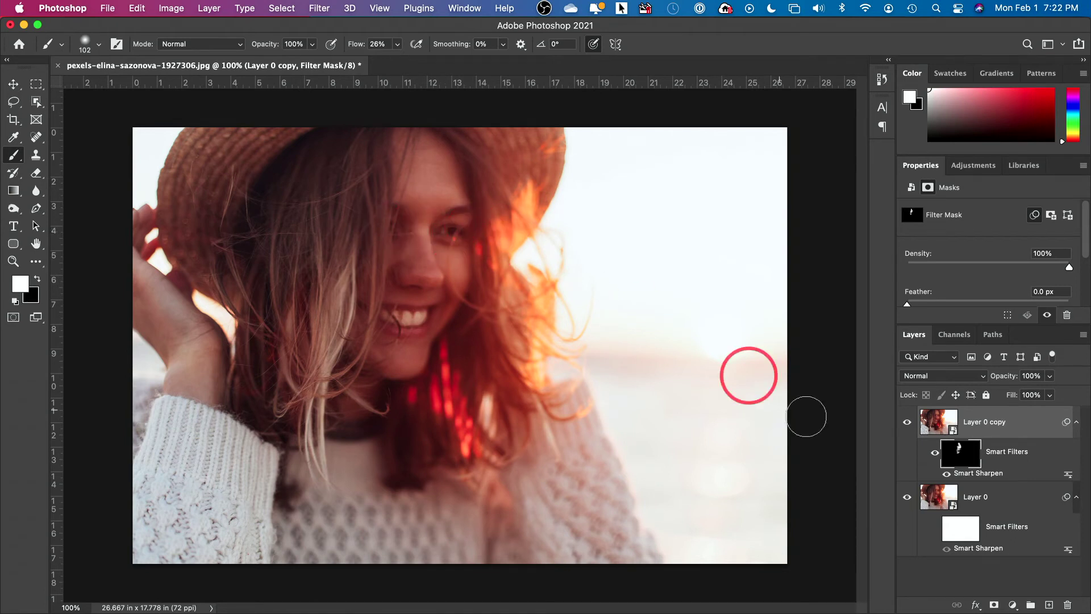
{"action": "left_click", "coordinate": [908, 425]}
{"action": "left_click", "coordinate": [908, 425]}
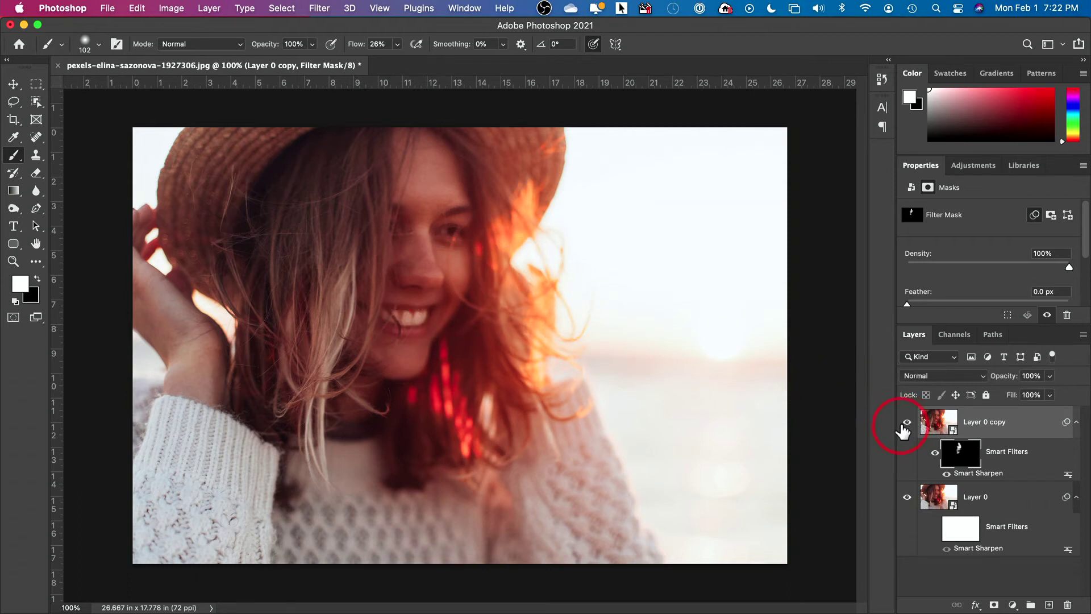
{"action": "left_click", "coordinate": [907, 423]}
{"action": "left_click", "coordinate": [904, 430]}
{"action": "mouse_move", "coordinate": [239, 415]}
{"action": "left_mouse_down"}
{"action": "mouse_move", "coordinate": [310, 379]}
{"action": "mouse_move", "coordinate": [263, 391]}
{"action": "mouse_move", "coordinate": [206, 377]}
{"action": "mouse_move", "coordinate": [311, 369]}
{"action": "mouse_move", "coordinate": [491, 201]}
{"action": "mouse_move", "coordinate": [442, 230]}
{"action": "mouse_move", "coordinate": [420, 265]}
{"action": "mouse_move", "coordinate": [735, 405]}
{"action": "left_mouse_up"}
{"action": "left_click", "coordinate": [907, 430]}
{"action": "left_click", "coordinate": [907, 422]}
{"action": "mouse_move", "coordinate": [940, 448]}
{"action": "left_mouse_down"}
{"action": "mouse_move", "coordinate": [962, 482]}
{"action": "mouse_move", "coordinate": [963, 453]}
{"action": "mouse_move", "coordinate": [951, 451]}
{"action": "mouse_move", "coordinate": [960, 455]}
{"action": "left_mouse_up"}
Brush black to remove sharpening across the face, then white to restore it on the forehead
{"action": "left_click", "coordinate": [20, 279]}
{"action": "left_click", "coordinate": [37, 281]}
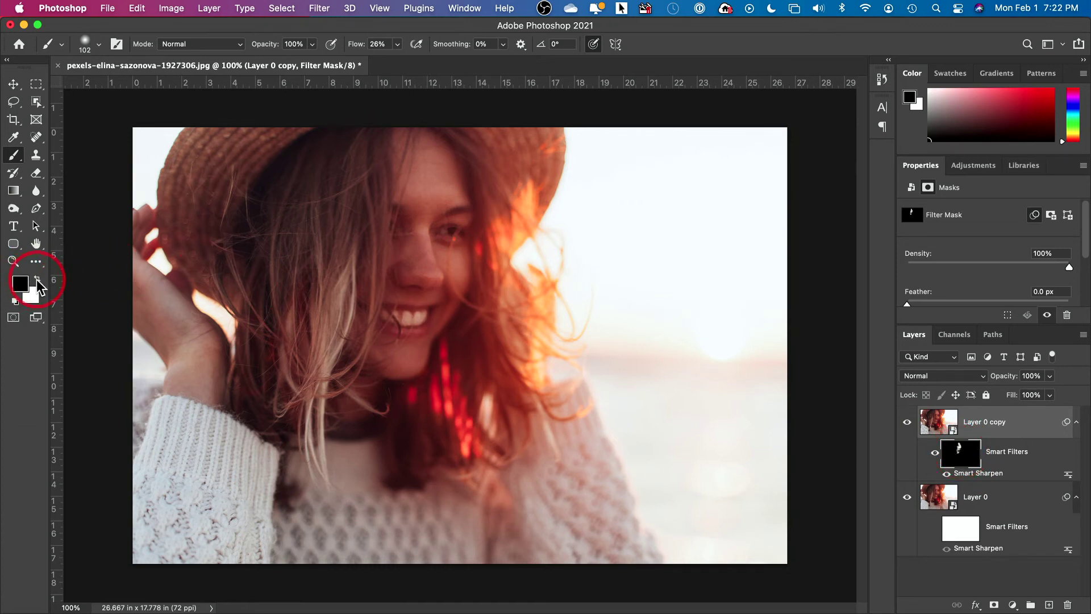
{"action": "left_click", "coordinate": [37, 280]}
{"action": "left_click", "coordinate": [37, 280]}
{"action": "mouse_move", "coordinate": [522, 267]}
{"action": "left_mouse_down"}
{"action": "mouse_move", "coordinate": [536, 244]}
{"action": "mouse_move", "coordinate": [451, 225]}
{"action": "mouse_move", "coordinate": [461, 225]}
{"action": "mouse_move", "coordinate": [391, 225]}
{"action": "mouse_move", "coordinate": [397, 187]}
{"action": "mouse_move", "coordinate": [397, 348]}
{"action": "mouse_move", "coordinate": [402, 182]}
{"action": "mouse_move", "coordinate": [426, 286]}
{"action": "mouse_move", "coordinate": [414, 280]}
{"action": "left_mouse_up"}
{"action": "left_click", "coordinate": [38, 280]}
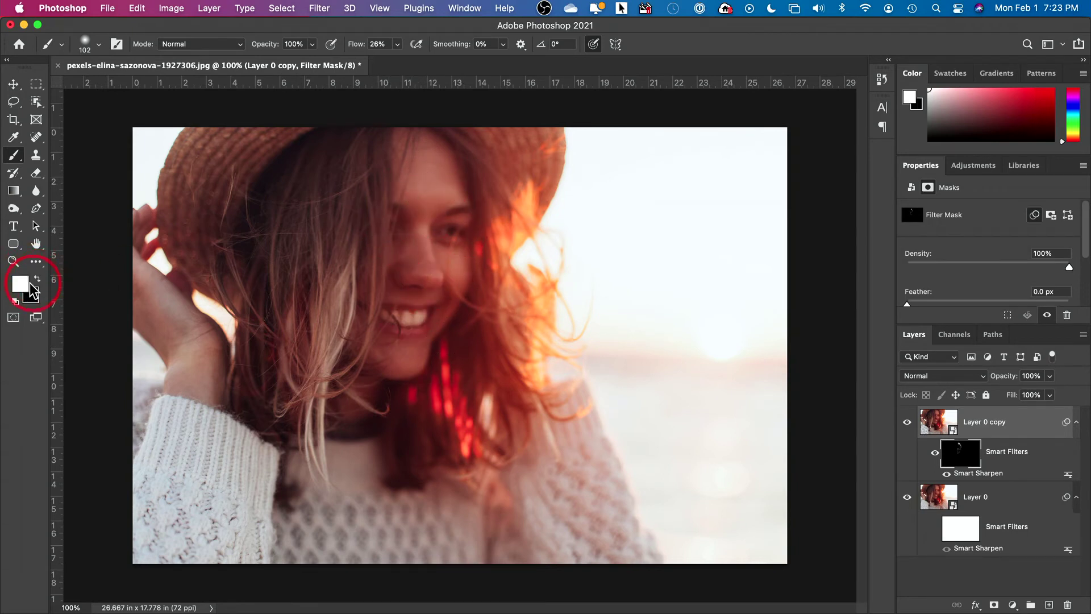
{"action": "mouse_move", "coordinate": [454, 244]}
{"action": "left_mouse_down"}
{"action": "mouse_move", "coordinate": [394, 224]}
{"action": "mouse_move", "coordinate": [413, 214]}
{"action": "mouse_move", "coordinate": [434, 168]}
{"action": "mouse_move", "coordinate": [451, 228]}
{"action": "mouse_move", "coordinate": [409, 333]}
{"action": "mouse_move", "coordinate": [402, 318]}
{"action": "mouse_move", "coordinate": [410, 347]}
{"action": "mouse_move", "coordinate": [458, 308]}
{"action": "mouse_move", "coordinate": [457, 254]}
{"action": "mouse_move", "coordinate": [410, 283]}
{"action": "mouse_move", "coordinate": [429, 227]}
{"action": "mouse_move", "coordinate": [441, 229]}
{"action": "mouse_move", "coordinate": [396, 276]}
{"action": "left_mouse_up"}
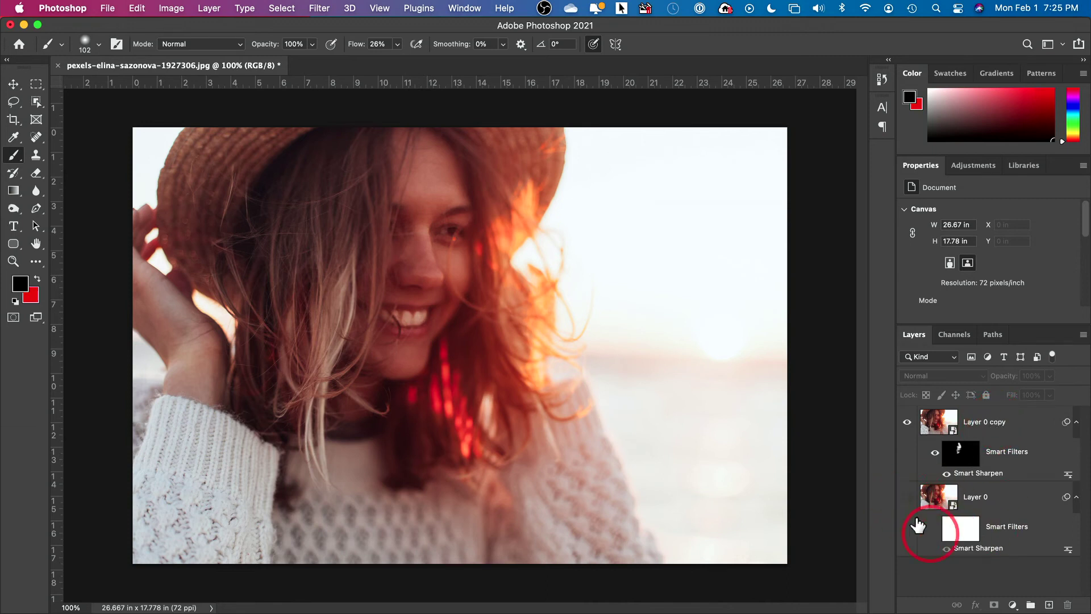
Hide Layer 0 and duplicate Layer 0 copy into a new top layer, Layer 0 copy 2
{"action": "left_click", "coordinate": [955, 510]}
{"action": "left_click", "coordinate": [983, 434]}
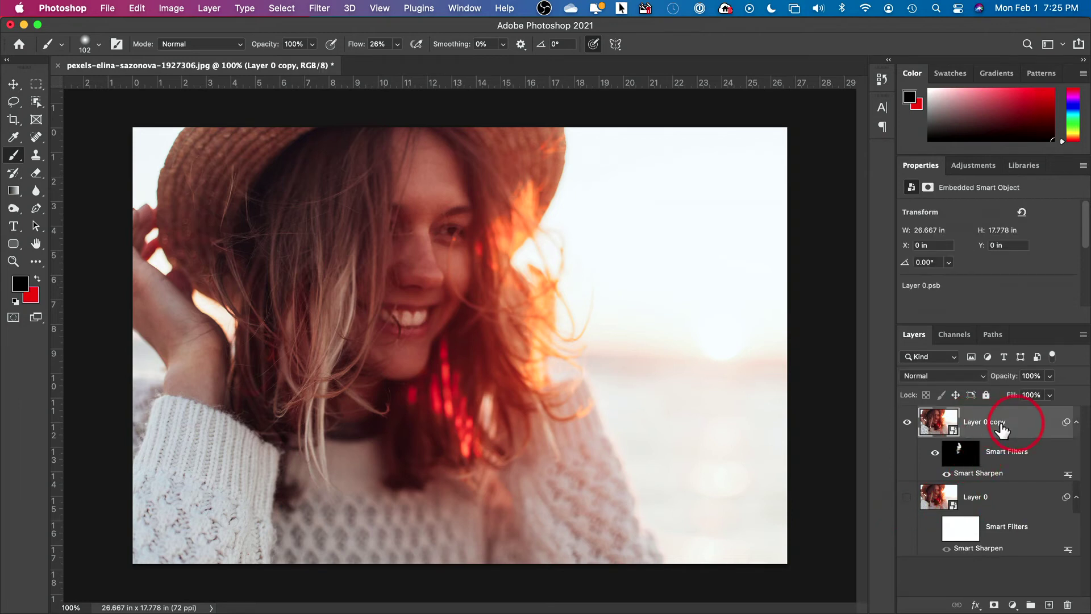
{"action": "left_click", "coordinate": [962, 451]}
{"action": "key", "text": "super+j"}
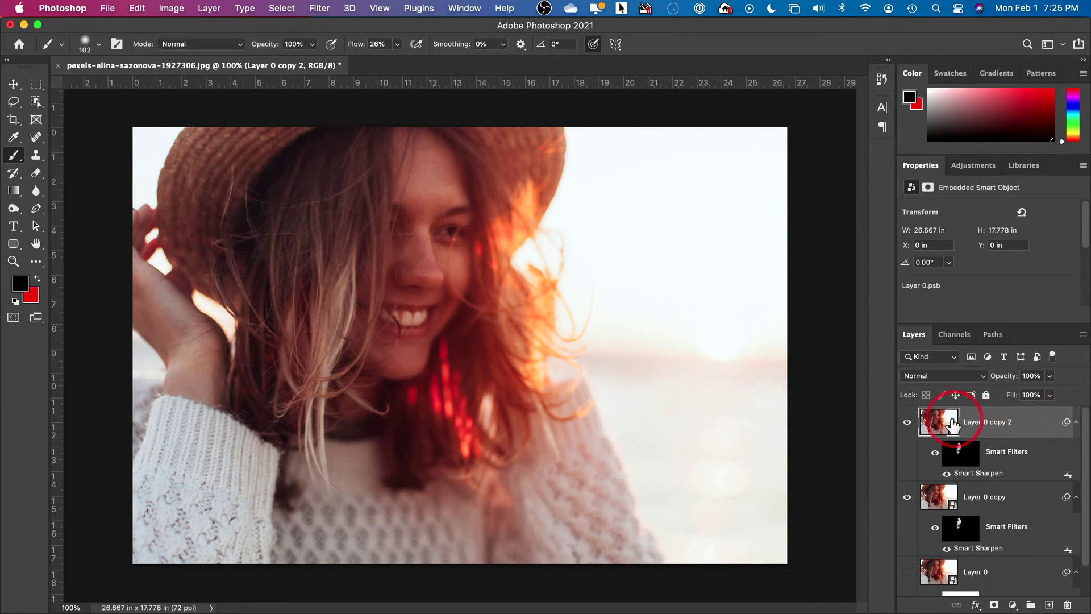
{"action": "left_click", "coordinate": [329, 13]}
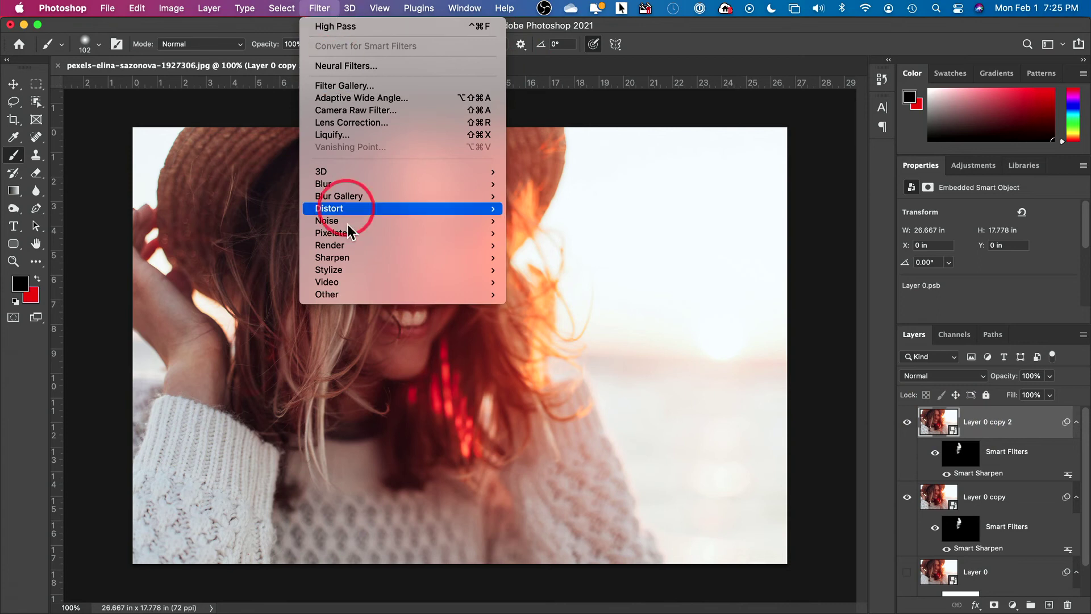
Apply Filter > Other > High Pass to Layer 0 copy 2 with a 3.8-pixel radius
{"action": "mouse_move", "coordinate": [351, 296]}
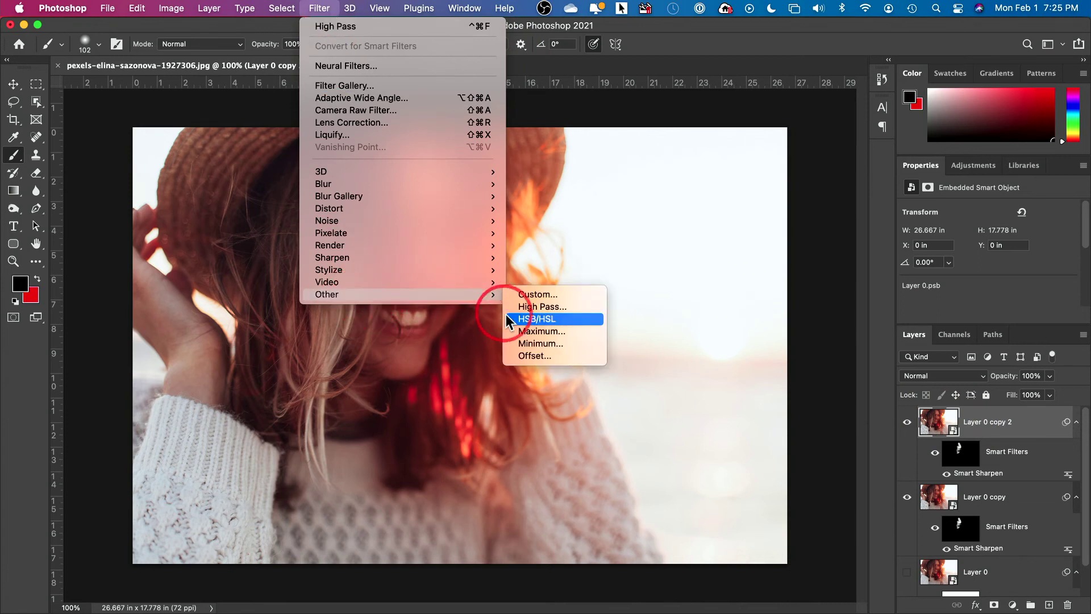
{"action": "left_click", "coordinate": [535, 307]}
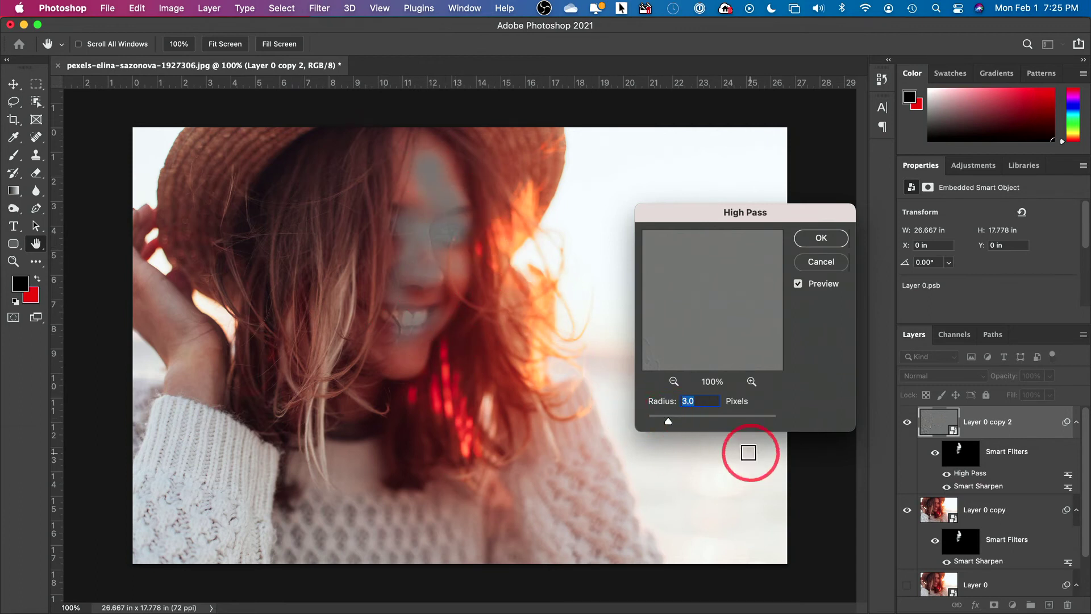
{"action": "left_click_drag", "start_coordinate": [683, 426], "coordinate": [774, 420]}
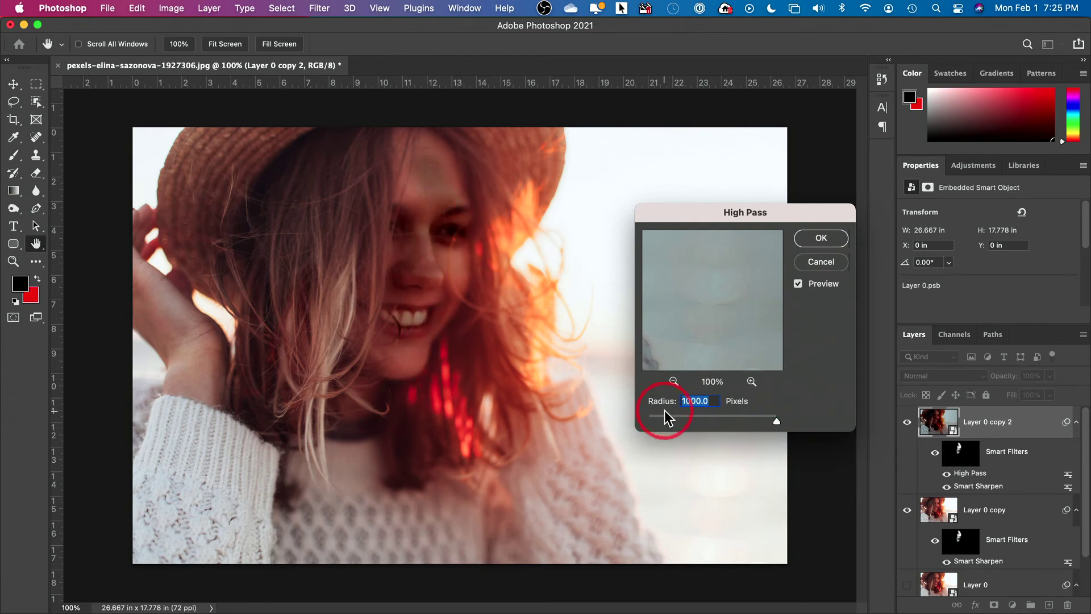
{"action": "left_click_drag", "start_coordinate": [672, 425], "coordinate": [558, 434]}
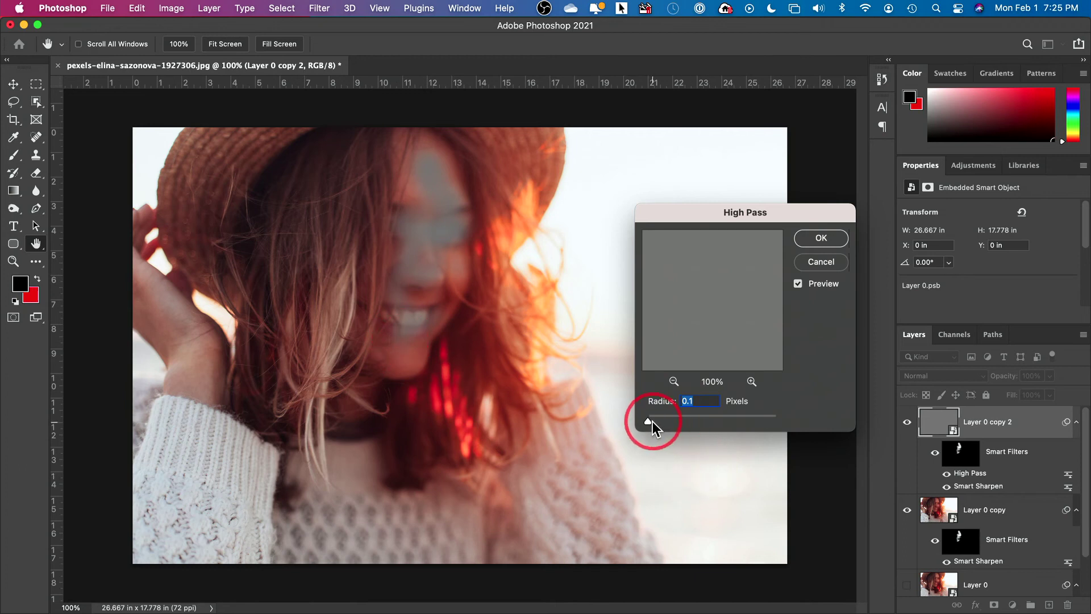
{"action": "left_click_drag", "start_coordinate": [650, 421], "coordinate": [652, 420]}
{"action": "left_click_drag", "start_coordinate": [667, 420], "coordinate": [675, 421]}
{"action": "left_click_drag", "start_coordinate": [670, 419], "coordinate": [677, 421]}
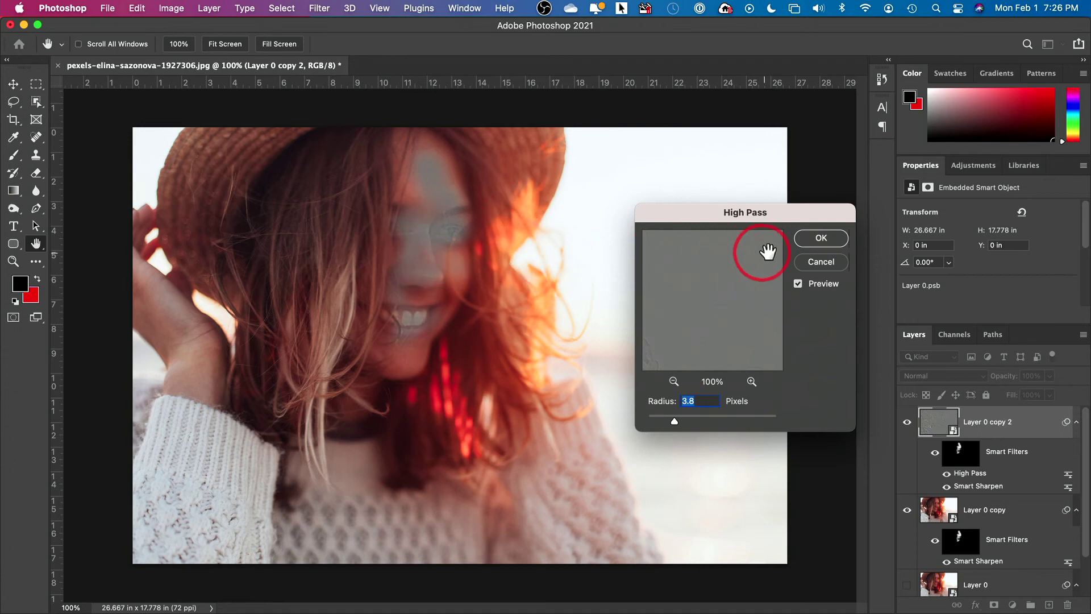
{"action": "left_click", "coordinate": [806, 243]}
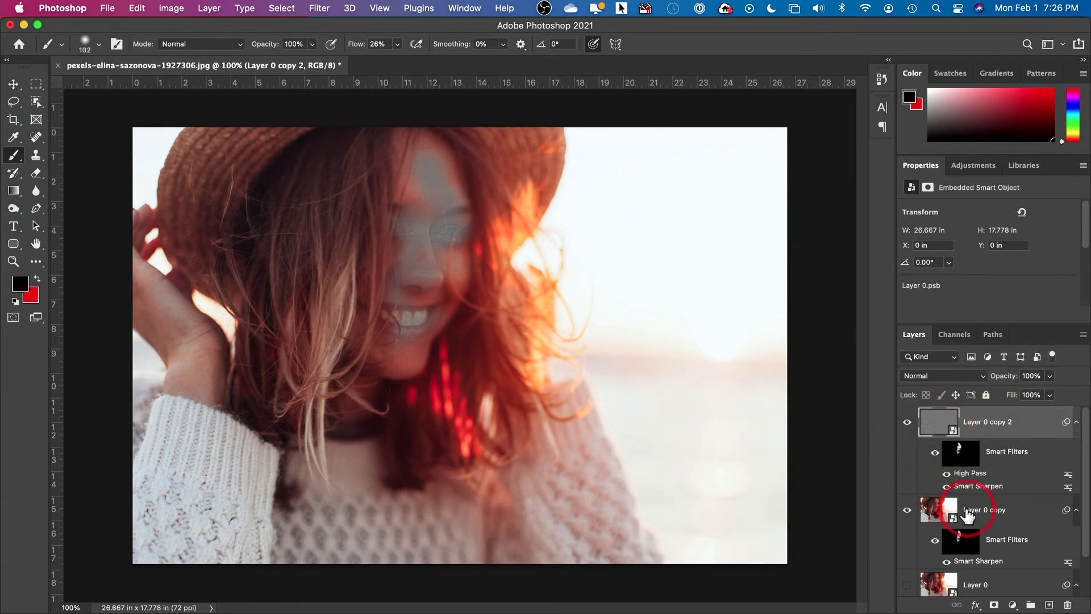
Set Layer 0 copy 2 to Overlay blend mode at 52% opacity
{"action": "left_click", "coordinate": [914, 378]}
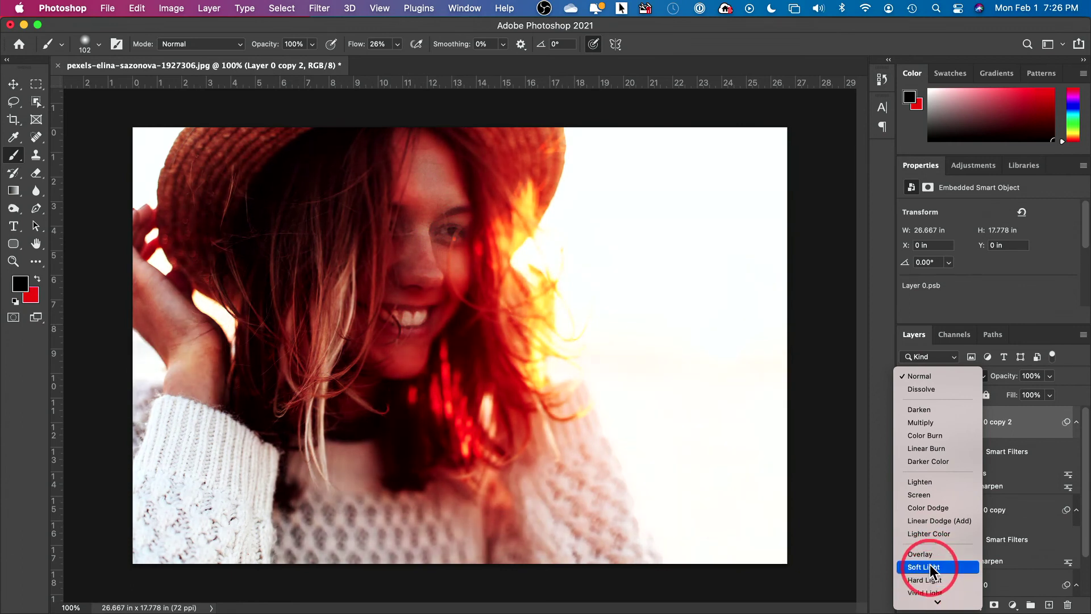
{"action": "left_click", "coordinate": [932, 560]}
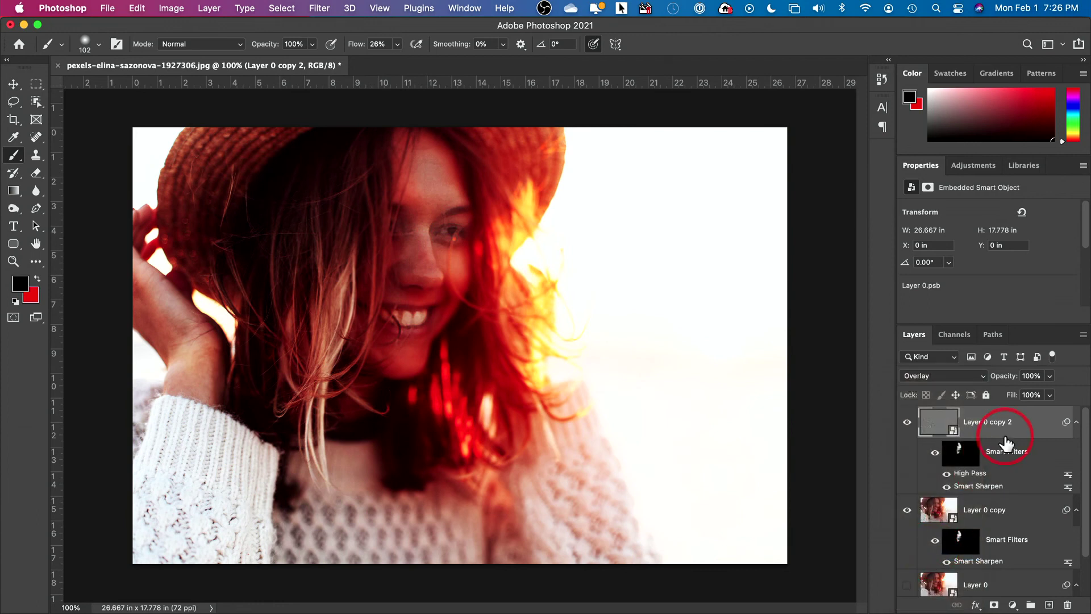
{"action": "left_click", "coordinate": [1049, 376]}
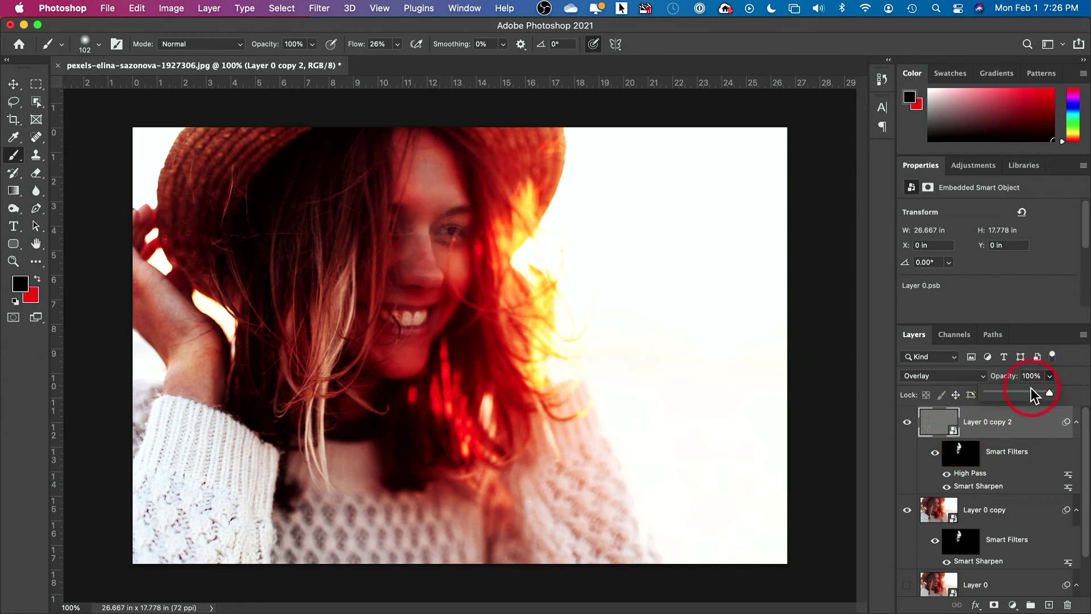
{"action": "left_click_drag", "start_coordinate": [1032, 393], "coordinate": [1015, 393]}
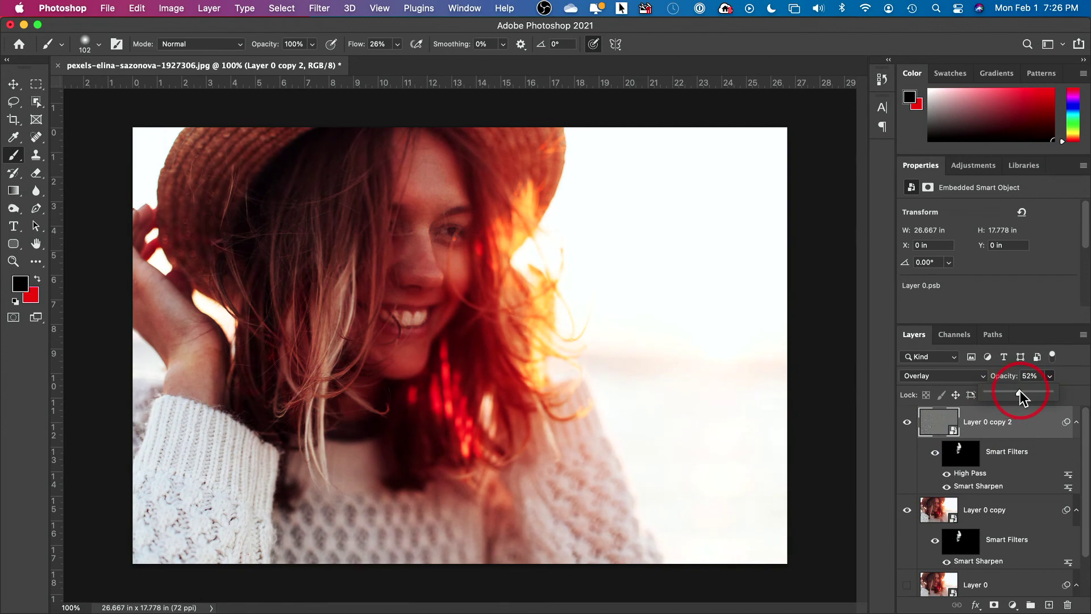
{"action": "left_click", "coordinate": [1049, 377]}
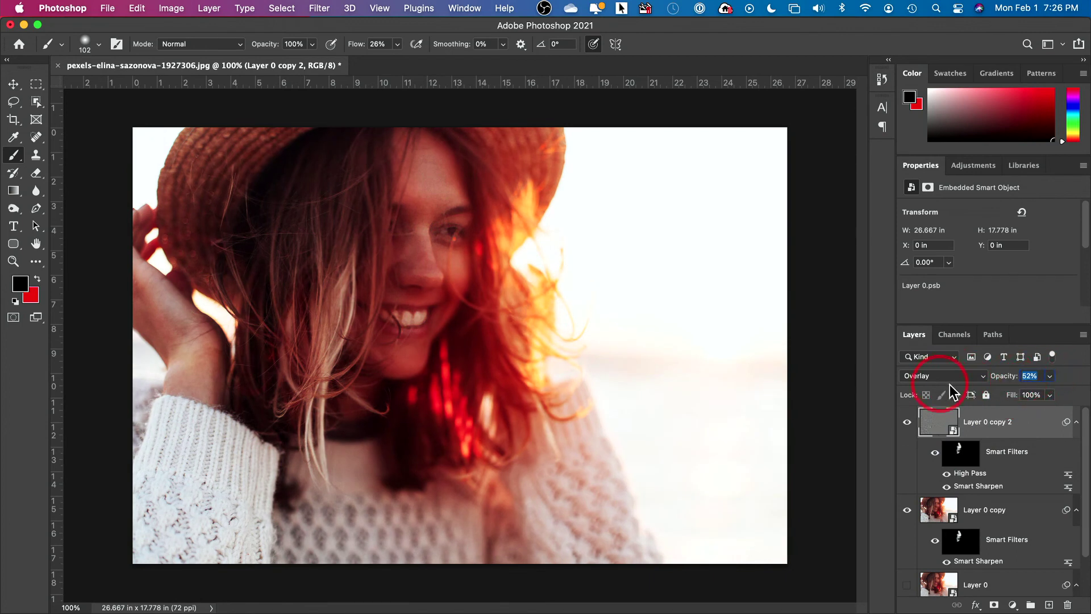
Toggle Layer 0 copy 2's visibility on and off to compare the sharpening effect
{"action": "left_click", "coordinate": [907, 423]}
{"action": "left_click", "coordinate": [907, 423]}
{"action": "left_click", "coordinate": [906, 423]}
{"action": "left_click", "coordinate": [907, 424]}
{"action": "left_click", "coordinate": [907, 424]}
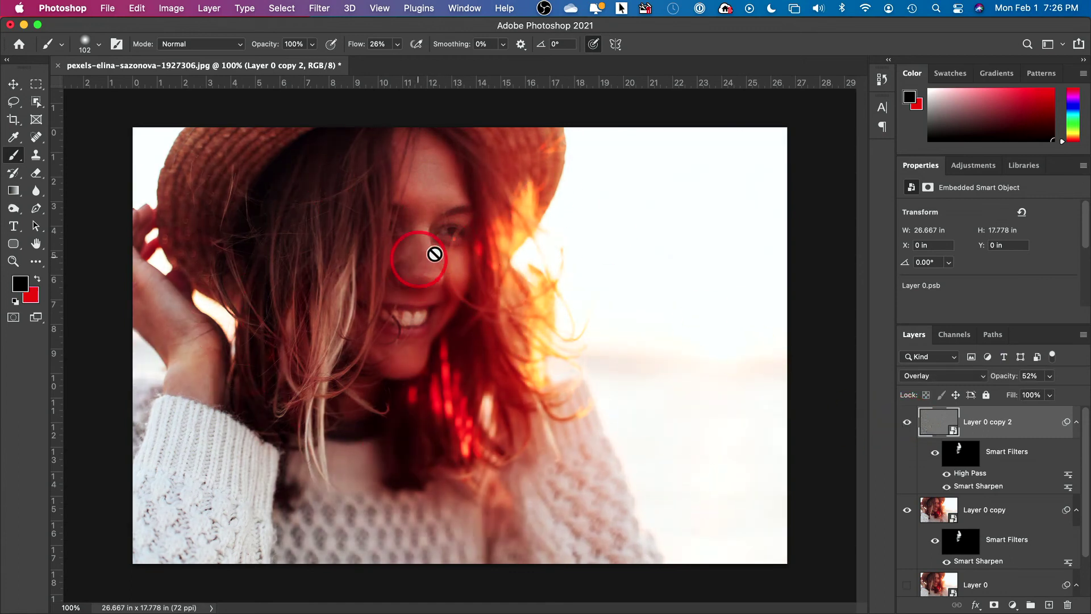
Hide Layer 0 copy and copy 2, show the original Layer 0, then show copy 2 again
{"action": "left_click", "coordinate": [907, 510]}
{"action": "left_click", "coordinate": [906, 422]}
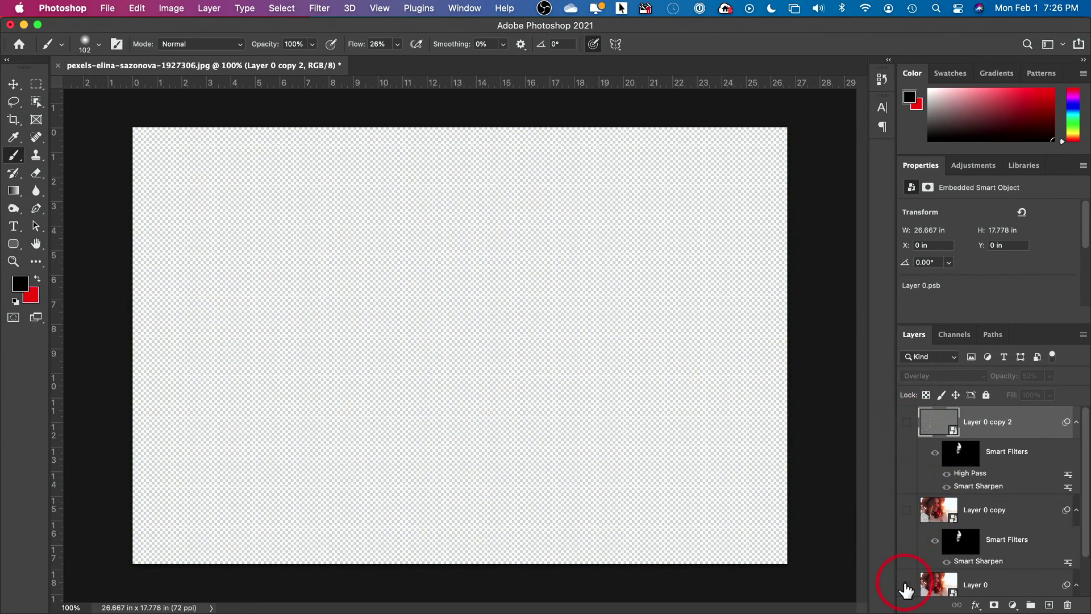
{"action": "left_click", "coordinate": [907, 585]}
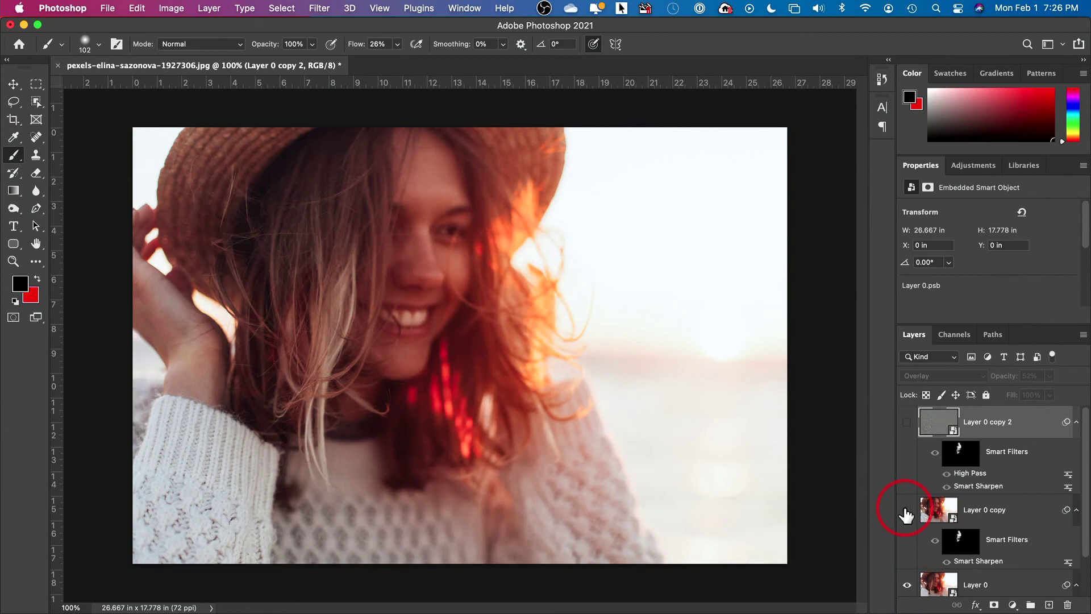
{"action": "left_click", "coordinate": [906, 423]}
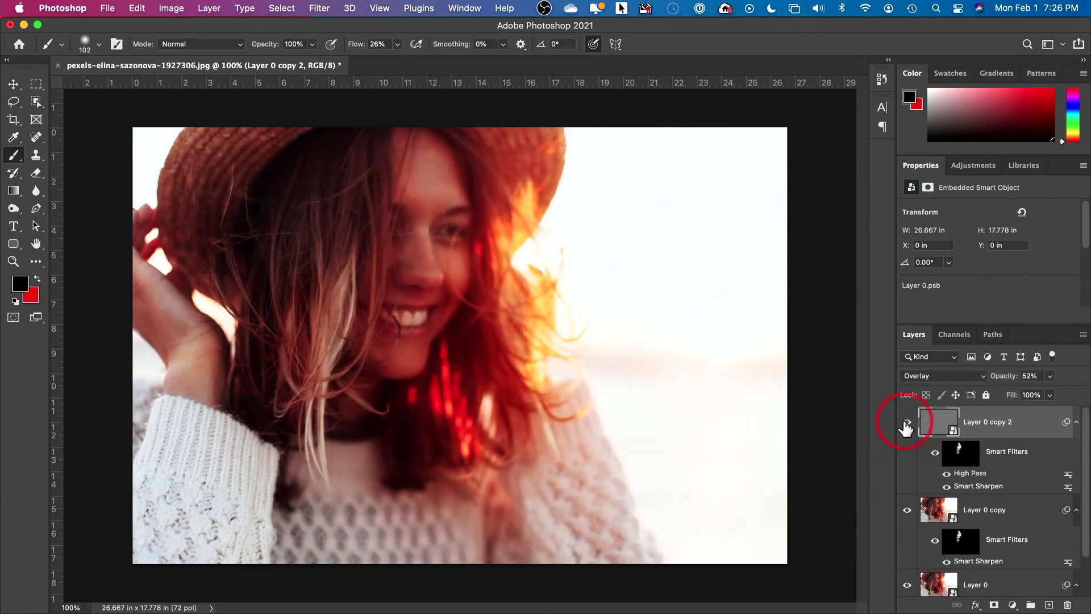